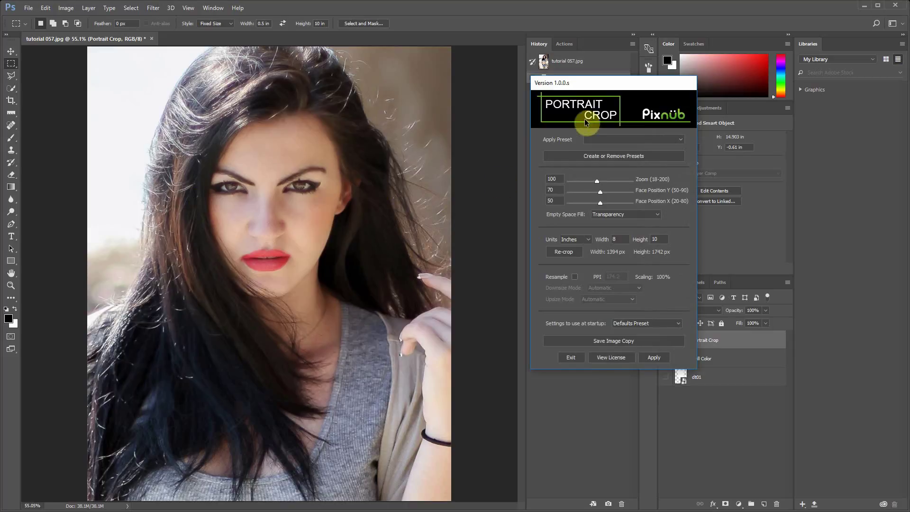
Review the Portrait Crop dialog's preset list, preset management options and choices for startup settings
{"action": "left_click_drag", "start_coordinate": [605, 86], "coordinate": [533, 104]}
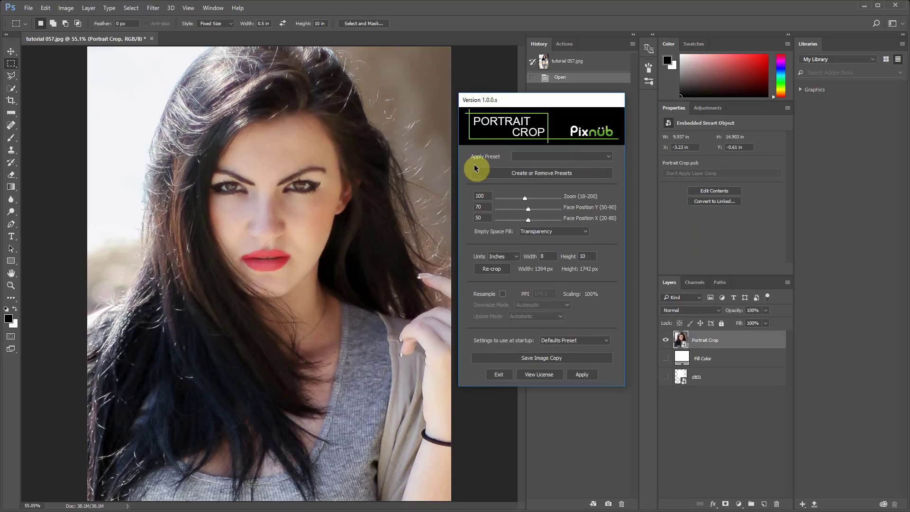
{"action": "left_click", "coordinate": [524, 157]}
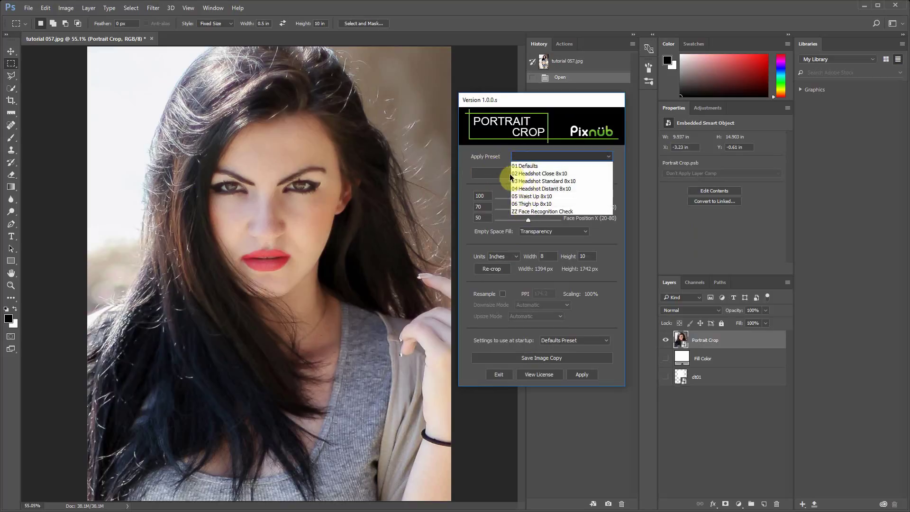
{"action": "left_click", "coordinate": [499, 152]}
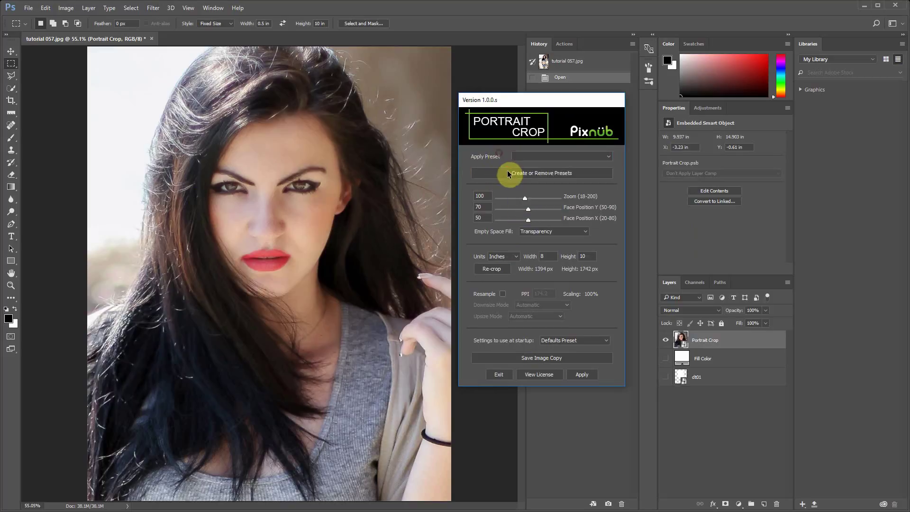
{"action": "left_click", "coordinate": [507, 173]}
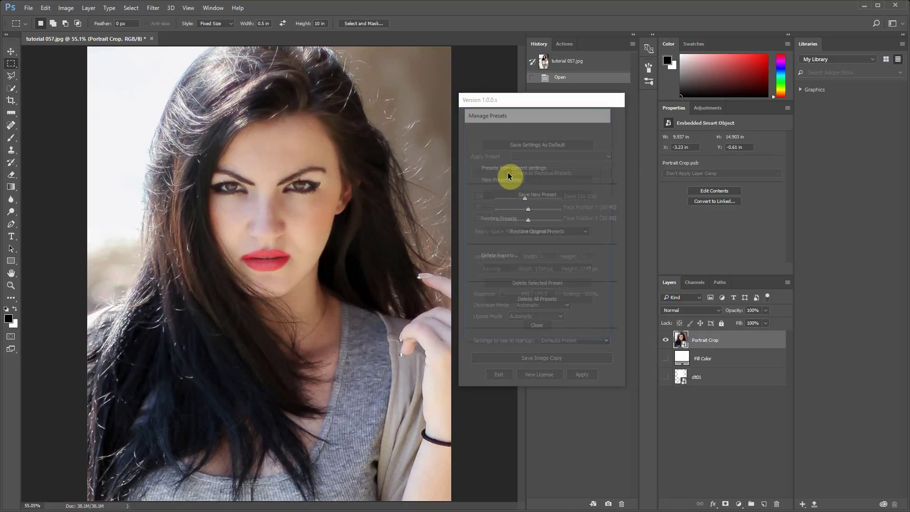
{"action": "left_click", "coordinate": [544, 329]}
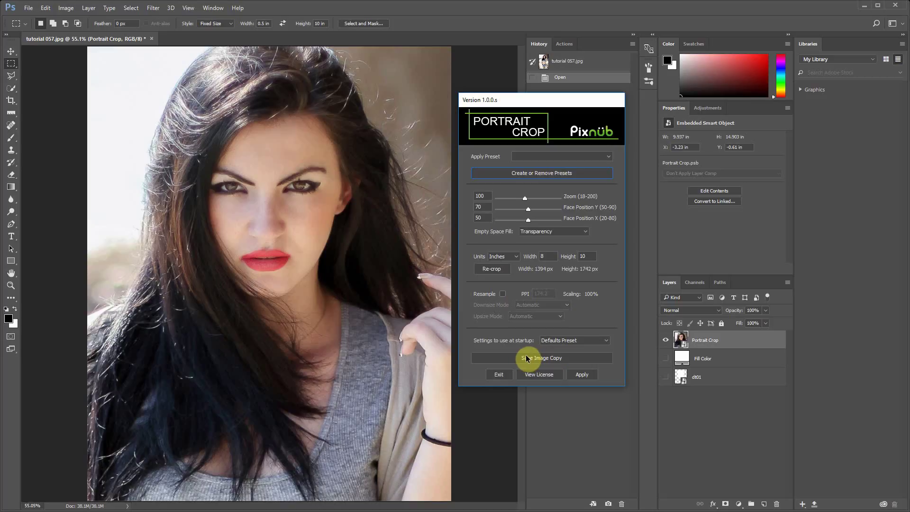
{"action": "left_click", "coordinate": [576, 339]}
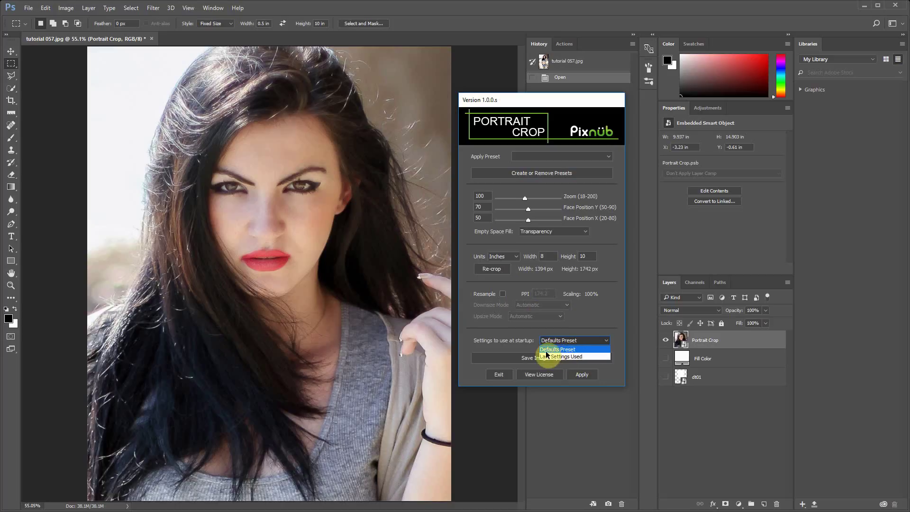
{"action": "left_click", "coordinate": [565, 348]}
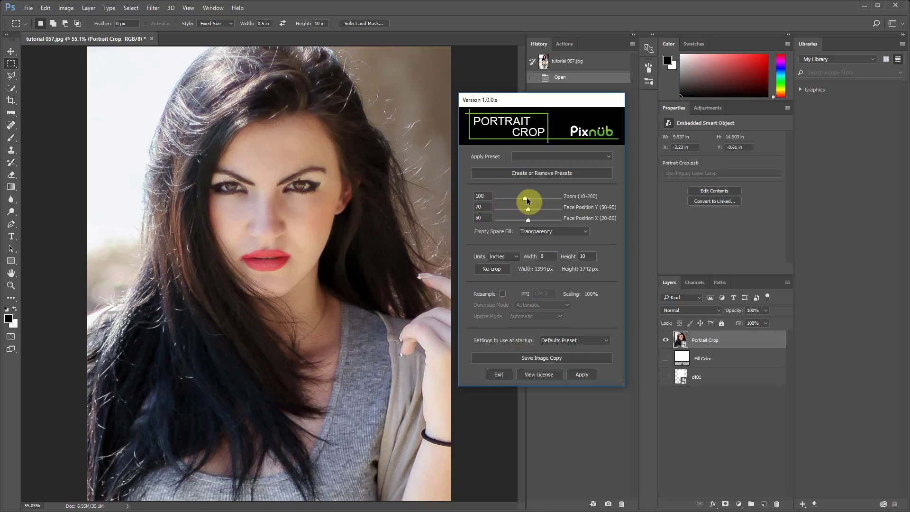
Set the crop zoom to 200, face position Y to 90 and face position X to 80
{"action": "left_click_drag", "start_coordinate": [529, 201], "coordinate": [563, 205]}
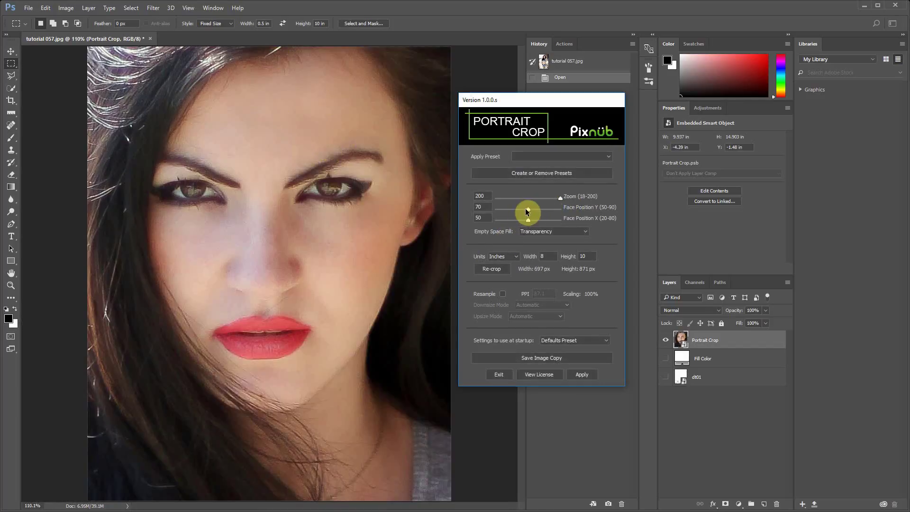
{"action": "left_click_drag", "start_coordinate": [528, 209], "coordinate": [486, 210]}
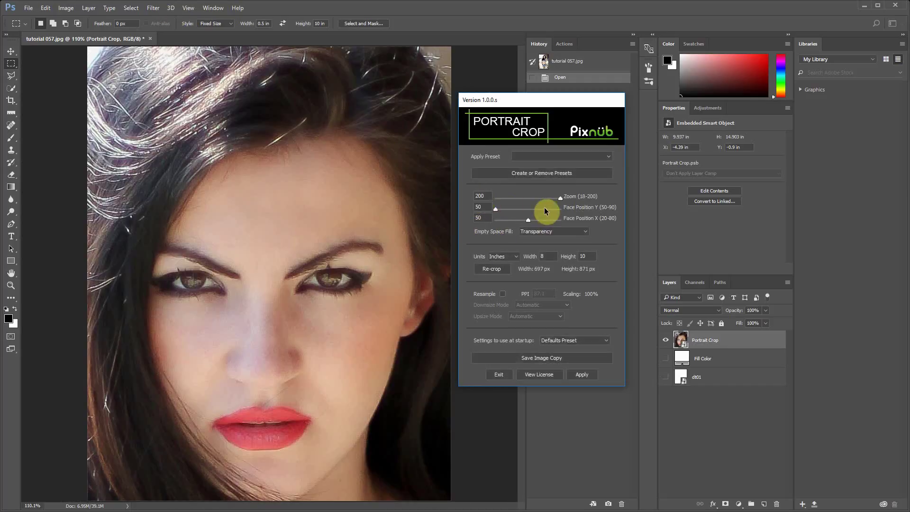
{"action": "double_click", "coordinate": [489, 197]}
{"action": "left_click_drag", "start_coordinate": [496, 209], "coordinate": [576, 209]}
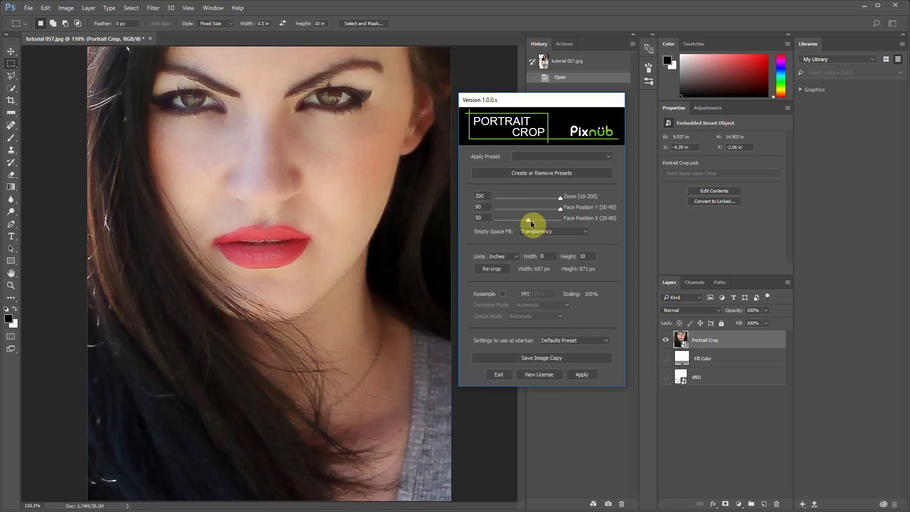
{"action": "left_click_drag", "start_coordinate": [528, 222], "coordinate": [563, 217]}
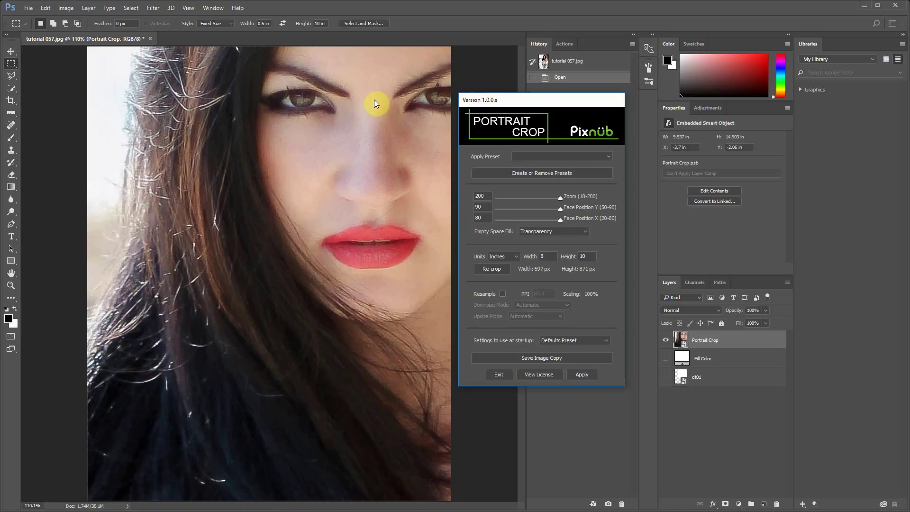
Reduce the crop zoom gradually to 106
{"action": "left_click_drag", "start_coordinate": [560, 198], "coordinate": [541, 195]}
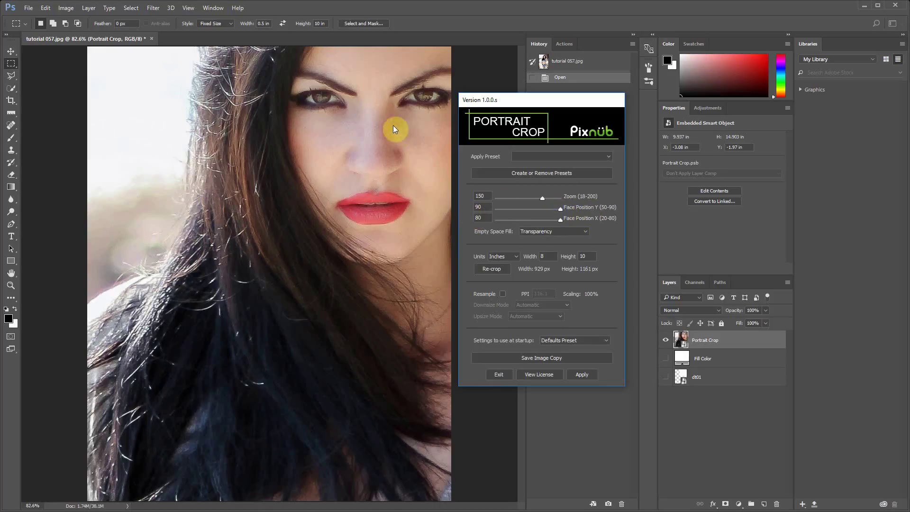
{"action": "left_click_drag", "start_coordinate": [543, 198], "coordinate": [535, 198]}
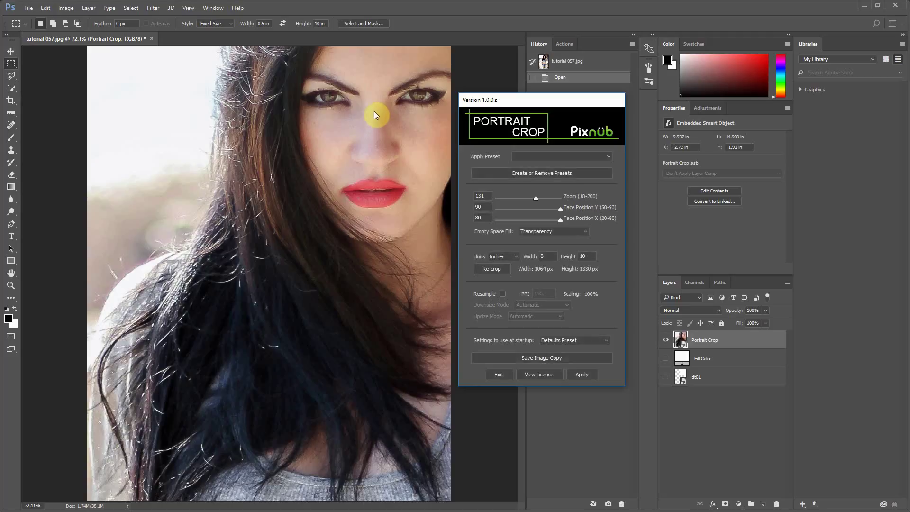
{"action": "left_click_drag", "start_coordinate": [535, 197], "coordinate": [526, 197]}
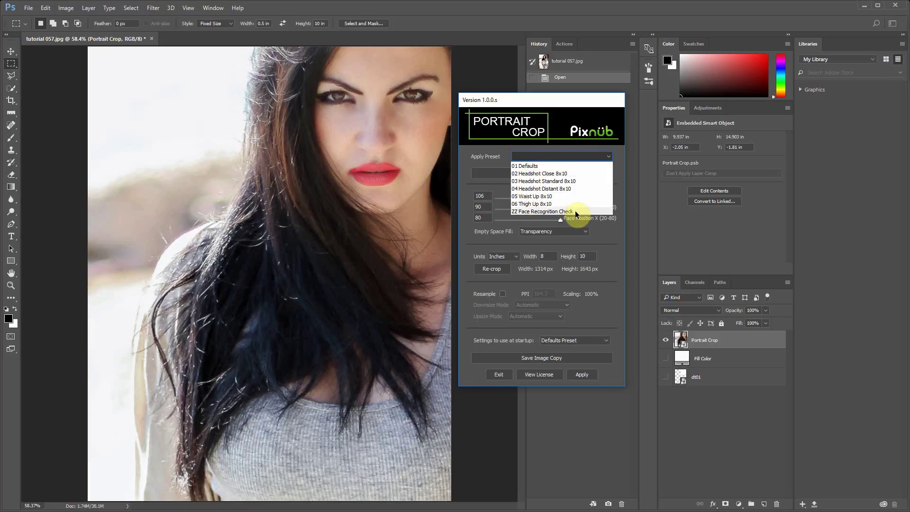
Apply the ZZ Face Recognition Check preset and replace it with the 02 Headshot Close 8x10 preset
{"action": "left_click", "coordinate": [529, 211]}
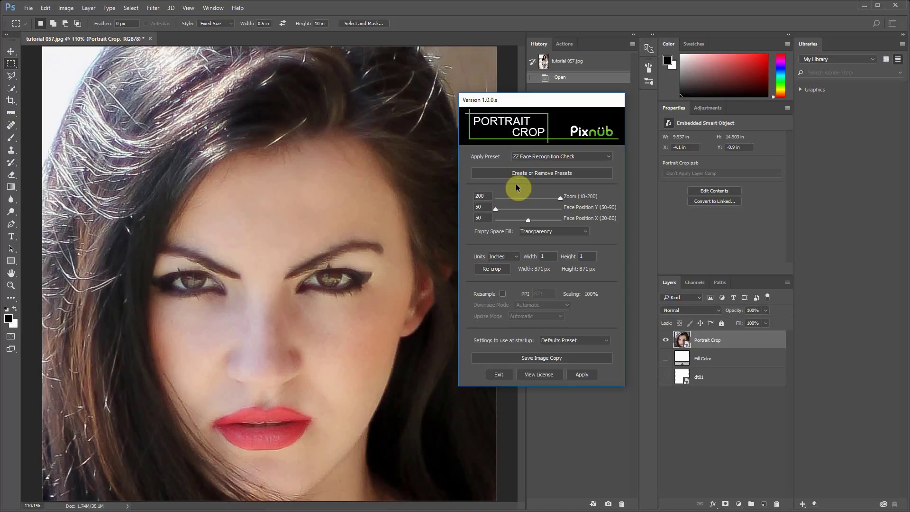
{"action": "left_click", "coordinate": [549, 155]}
{"action": "left_click", "coordinate": [545, 176]}
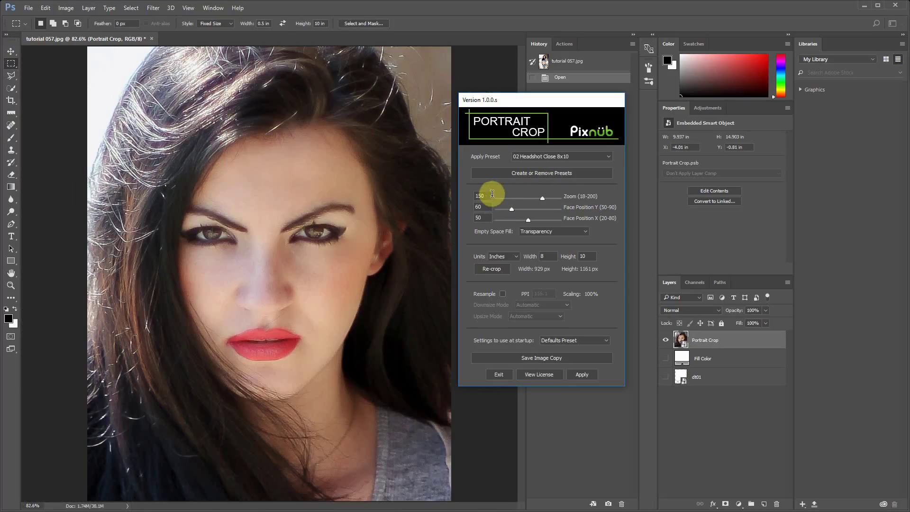
Apply the 04 Headshot Distant 8x10 preset and adjust its zoom to 91 and face position Y to 67
{"action": "left_click", "coordinate": [553, 158]}
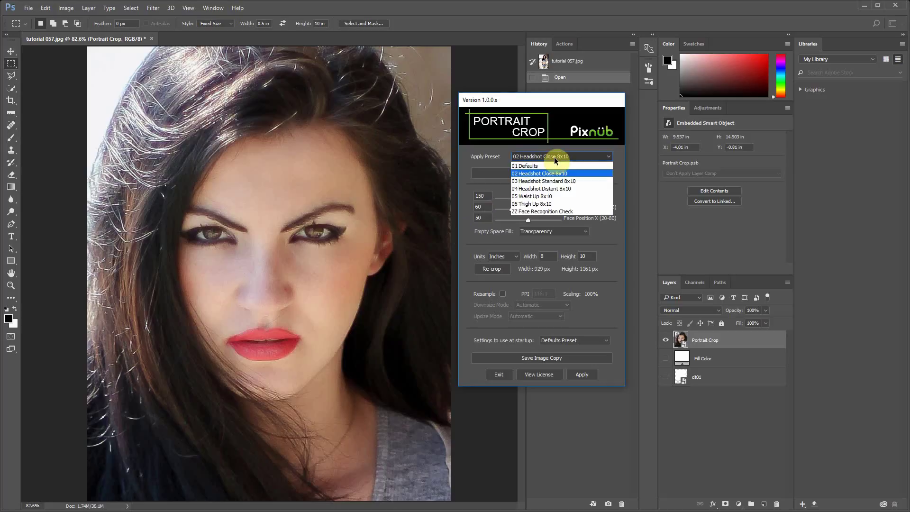
{"action": "left_click", "coordinate": [556, 189]}
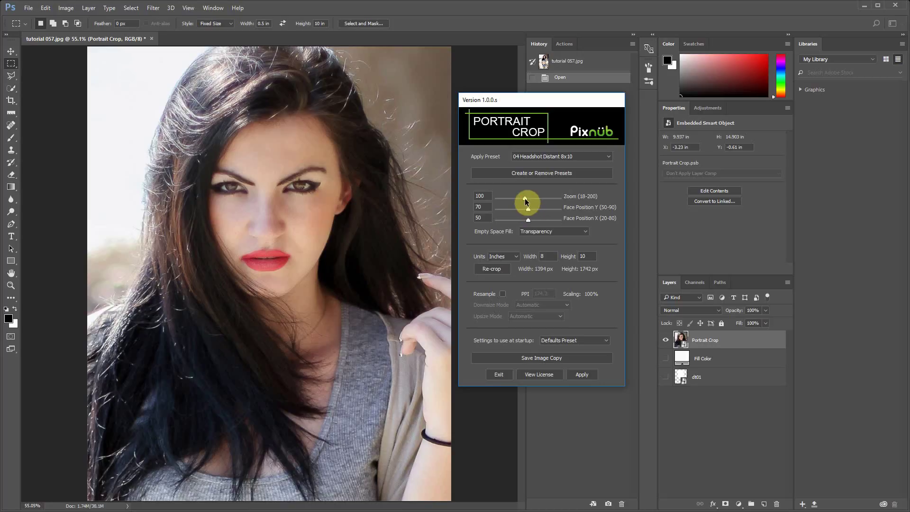
{"action": "left_click_drag", "start_coordinate": [525, 202], "coordinate": [521, 201]}
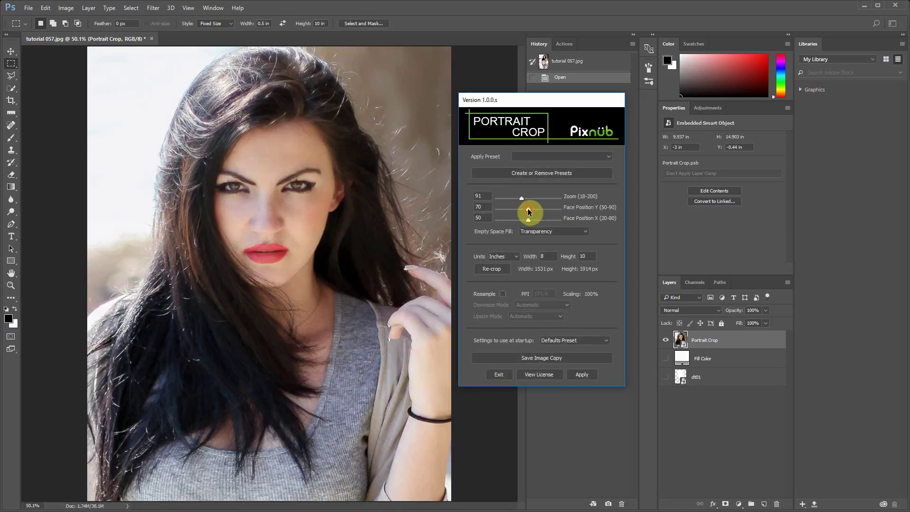
{"action": "left_click_drag", "start_coordinate": [524, 212], "coordinate": [455, 196]}
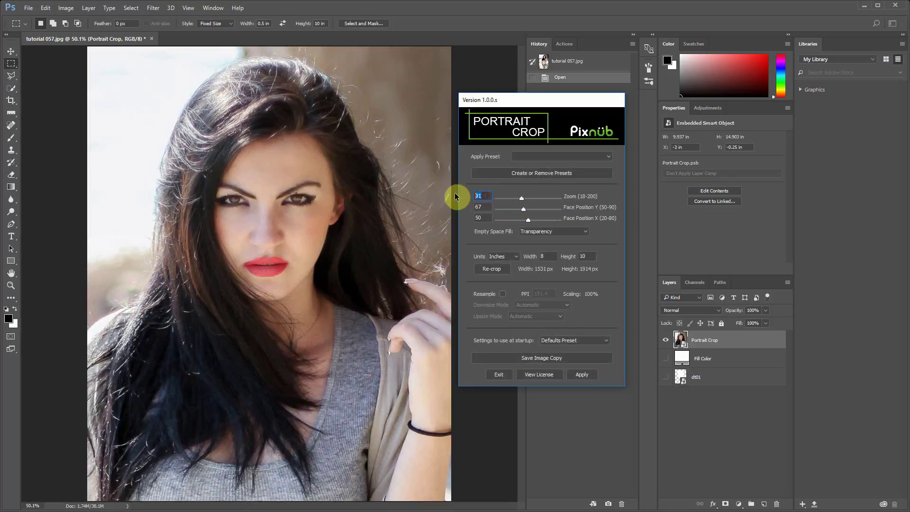
Set the crop zoom to 90 and face position Y to 68
{"action": "type", "text": "90"}
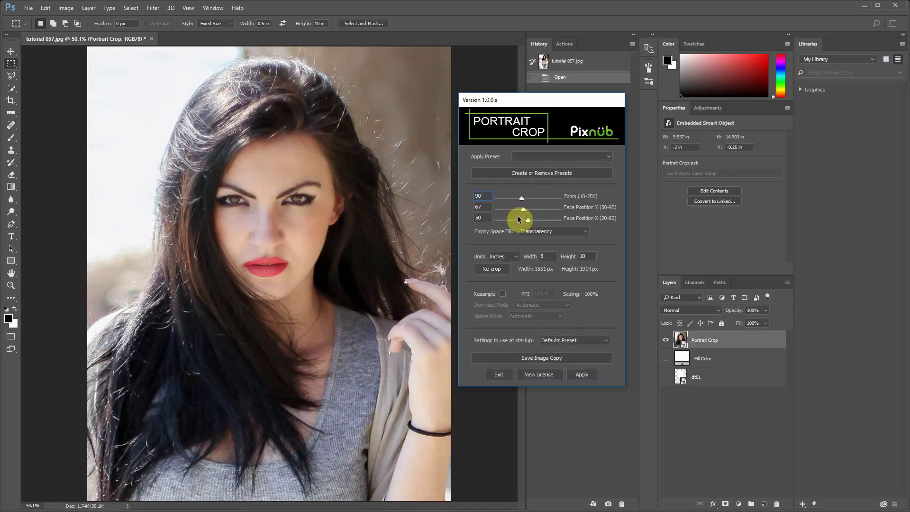
{"action": "left_click", "coordinate": [485, 206]}
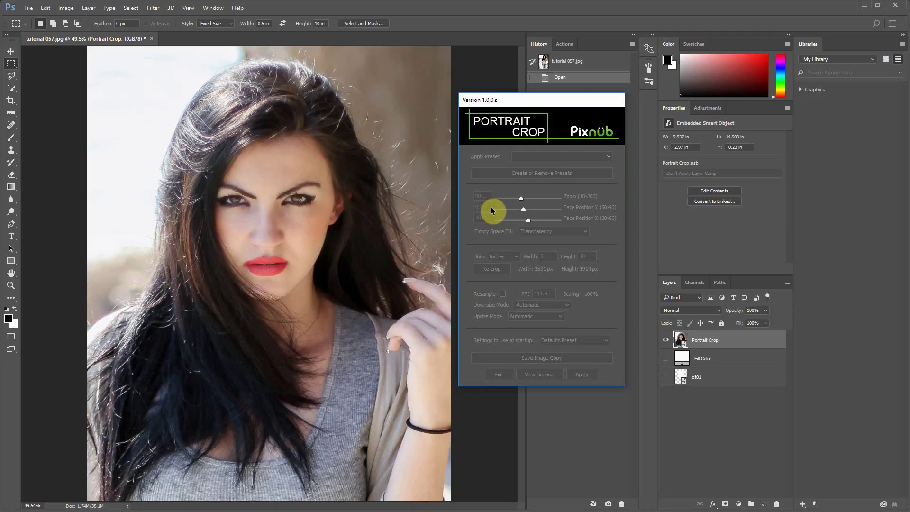
{"action": "left_click_drag", "start_coordinate": [488, 207], "coordinate": [460, 207]}
{"action": "type", "text": "68"}
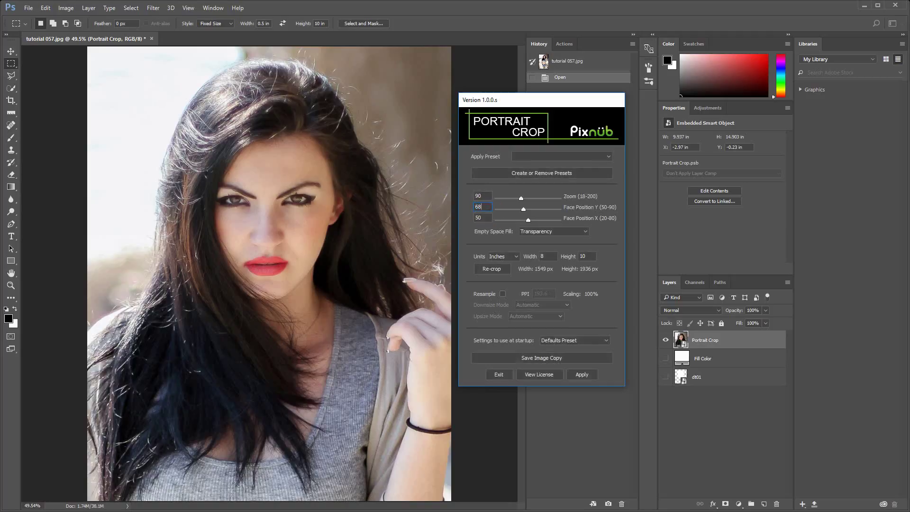
{"action": "key", "text": "Return"}
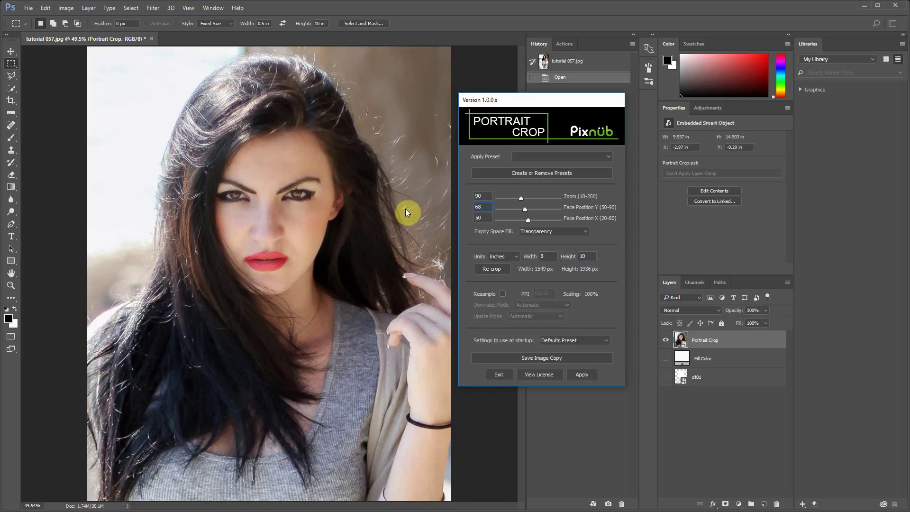
{"action": "left_click", "coordinate": [486, 206]}
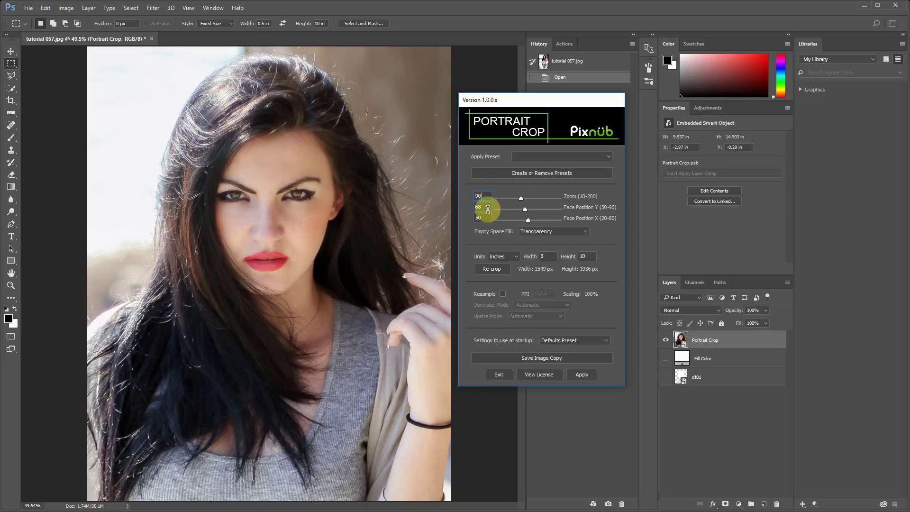
{"action": "left_click", "coordinate": [486, 197]}
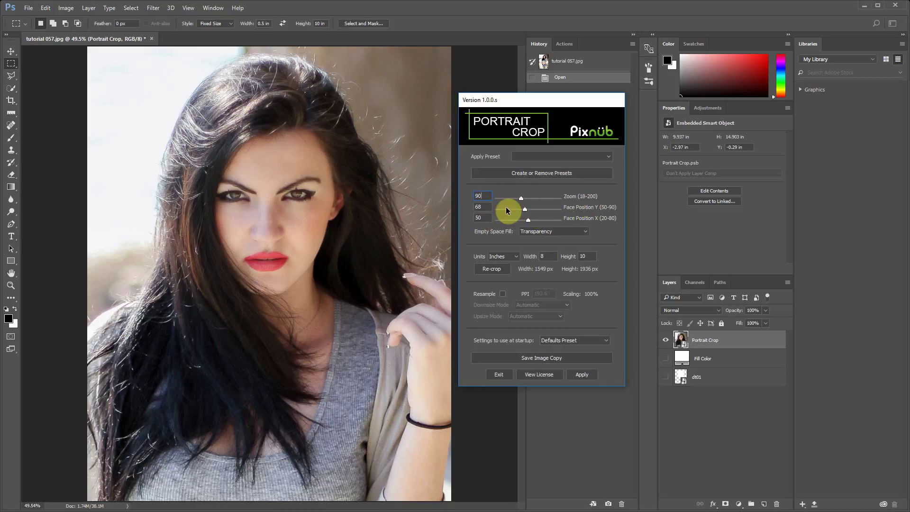
Save the current crop settings as a new preset named 8x10
{"action": "left_click", "coordinate": [541, 173]}
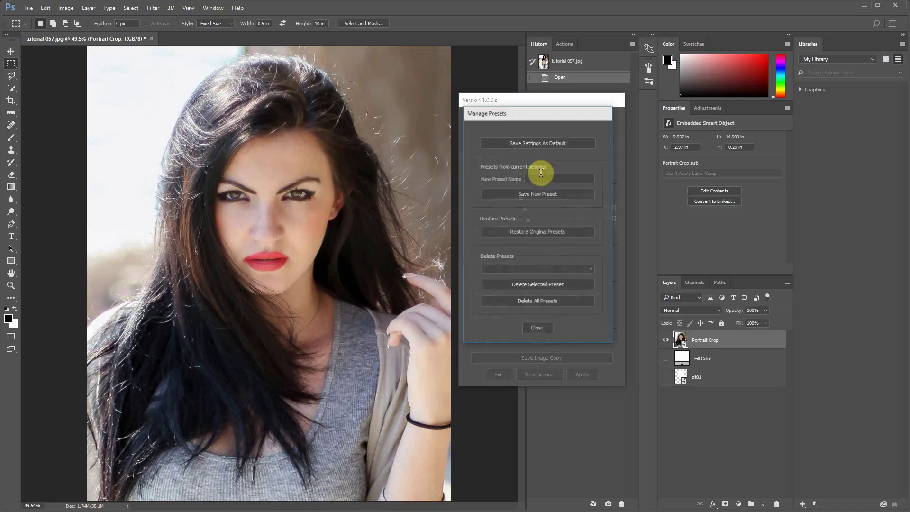
{"action": "left_click", "coordinate": [541, 178]}
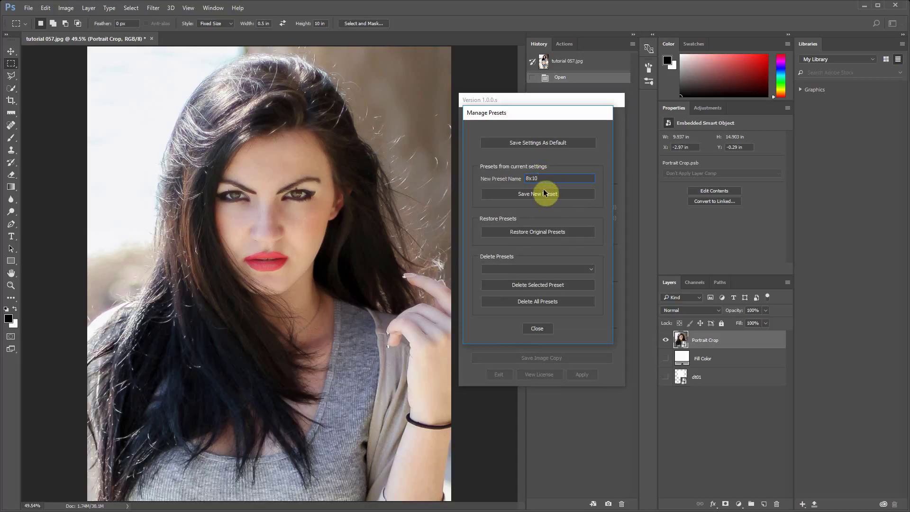
{"action": "left_click", "coordinate": [544, 193]}
{"action": "left_click", "coordinate": [529, 229]}
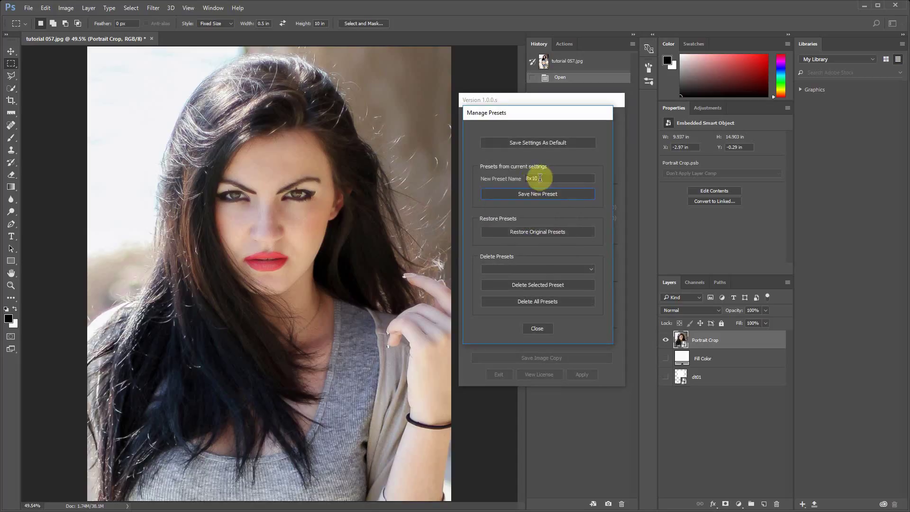
{"action": "left_click", "coordinate": [539, 330]}
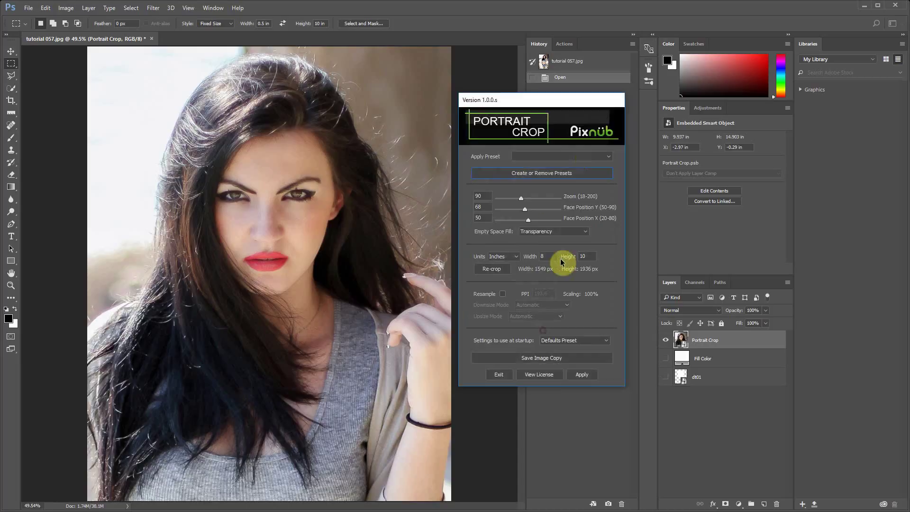
Switch to the 06 Thigh Up 8x10 preset and return to the custom 8x10 preset
{"action": "left_click", "coordinate": [585, 156]}
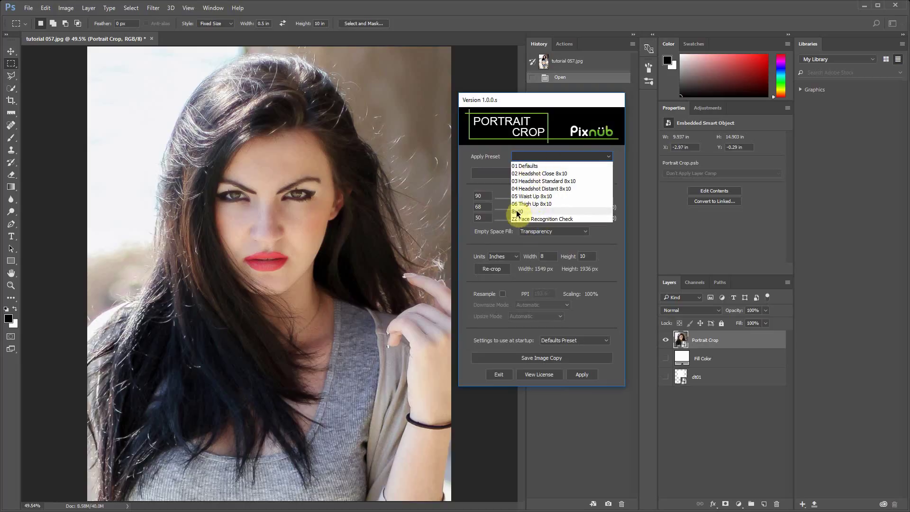
{"action": "left_click", "coordinate": [527, 203]}
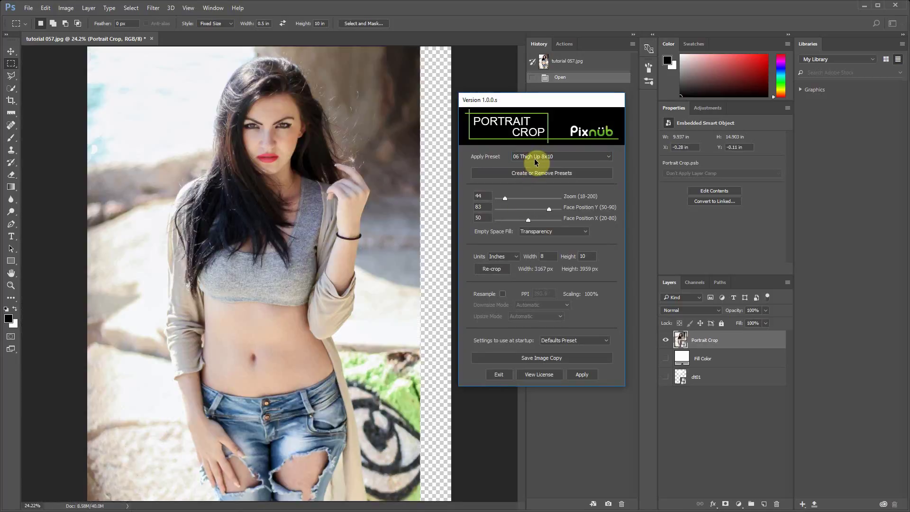
{"action": "left_click", "coordinate": [533, 161]}
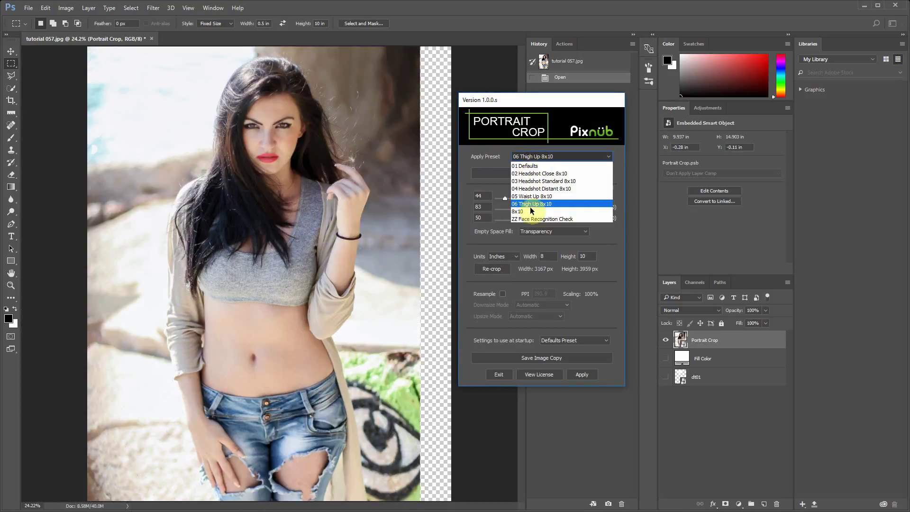
{"action": "left_click", "coordinate": [530, 201]}
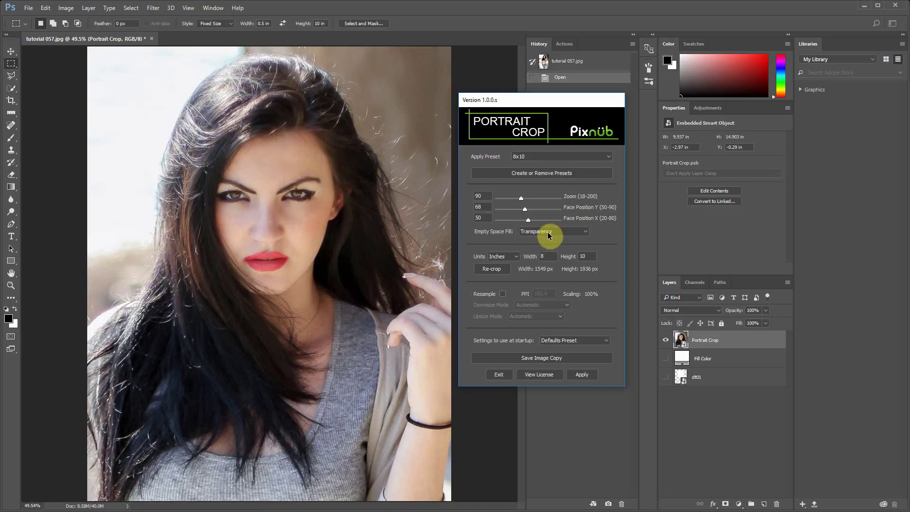
Reduce the crop zoom to 62 to include more of the body and surroundings
{"action": "left_click_drag", "start_coordinate": [521, 198], "coordinate": [511, 201]}
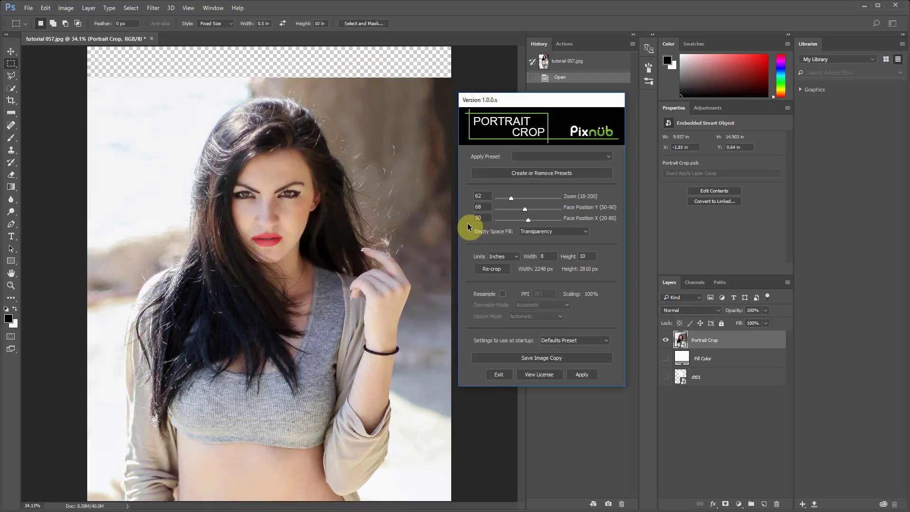
Try the White and High Visibility options for the empty space fill, and return it to Transparency
{"action": "left_click", "coordinate": [529, 231]}
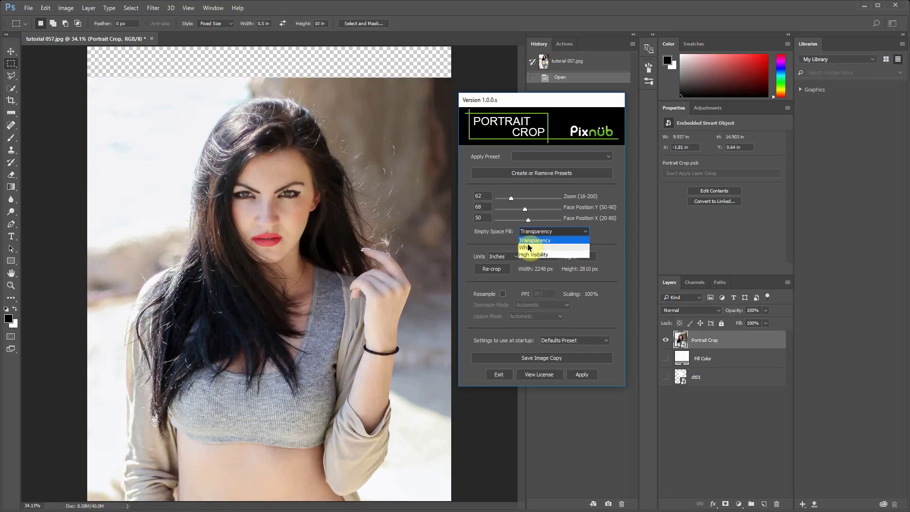
{"action": "left_click", "coordinate": [533, 247]}
{"action": "left_click", "coordinate": [536, 232]}
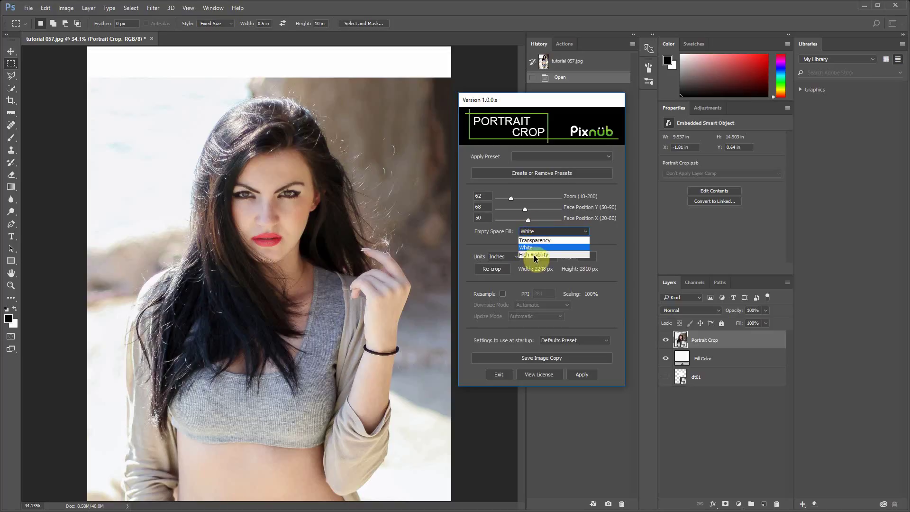
{"action": "left_click", "coordinate": [533, 255]}
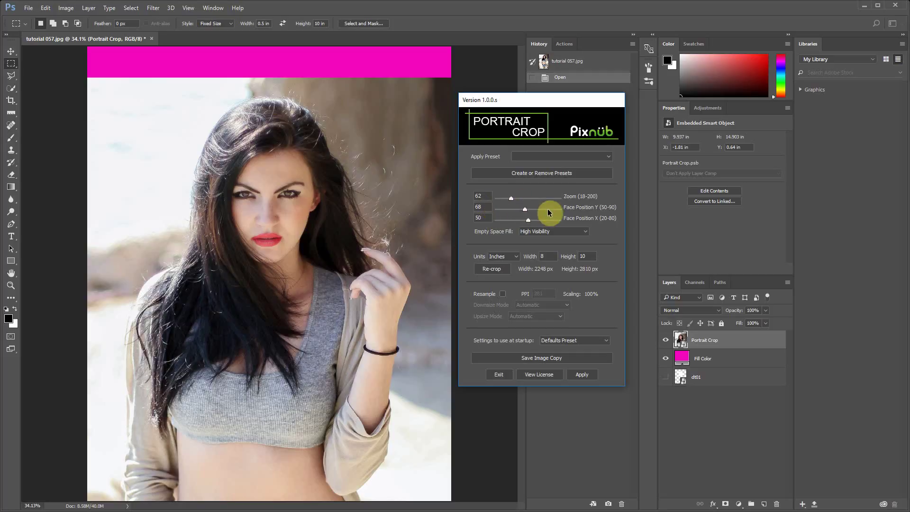
{"action": "left_click", "coordinate": [545, 231]}
{"action": "left_click", "coordinate": [541, 253]}
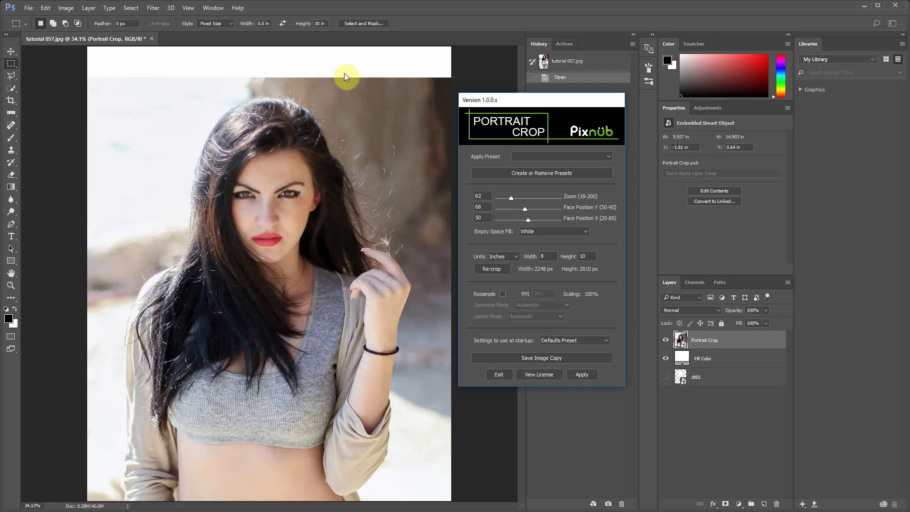
{"action": "left_click", "coordinate": [539, 232]}
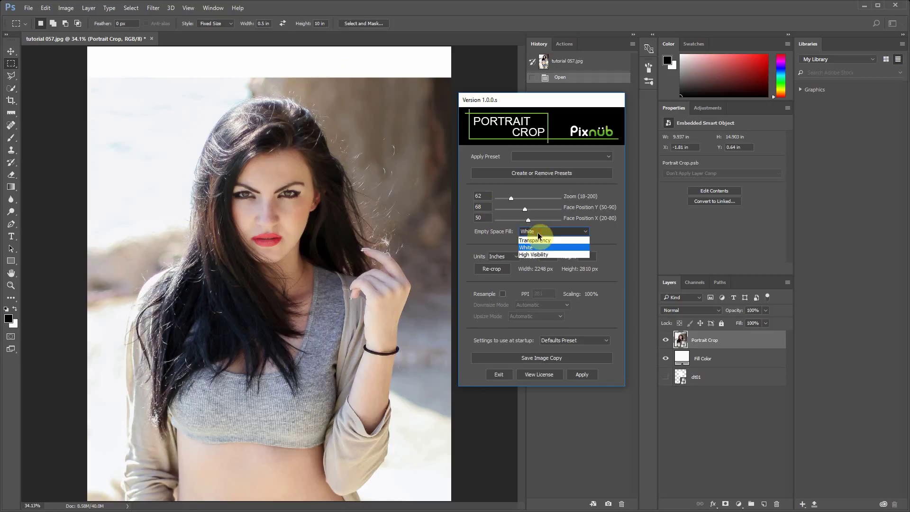
{"action": "left_click", "coordinate": [538, 243]}
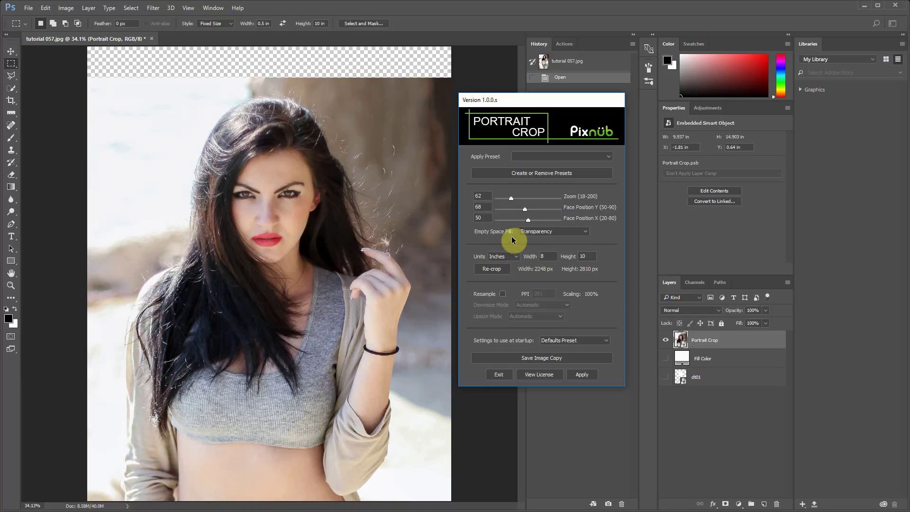
Apply the 04 Headshot Distant 8x10 preset and re-crop the photo to 4 by 6 inches
{"action": "left_click", "coordinate": [546, 157]}
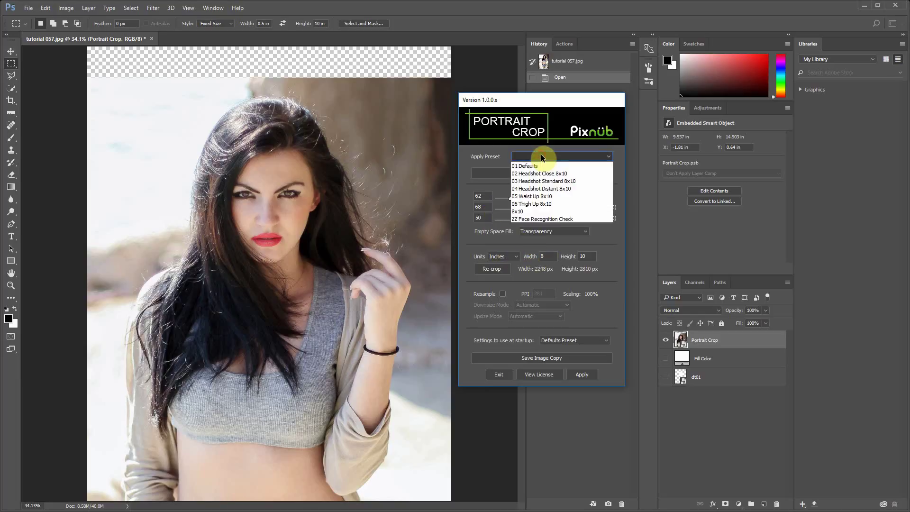
{"action": "left_click", "coordinate": [545, 188]}
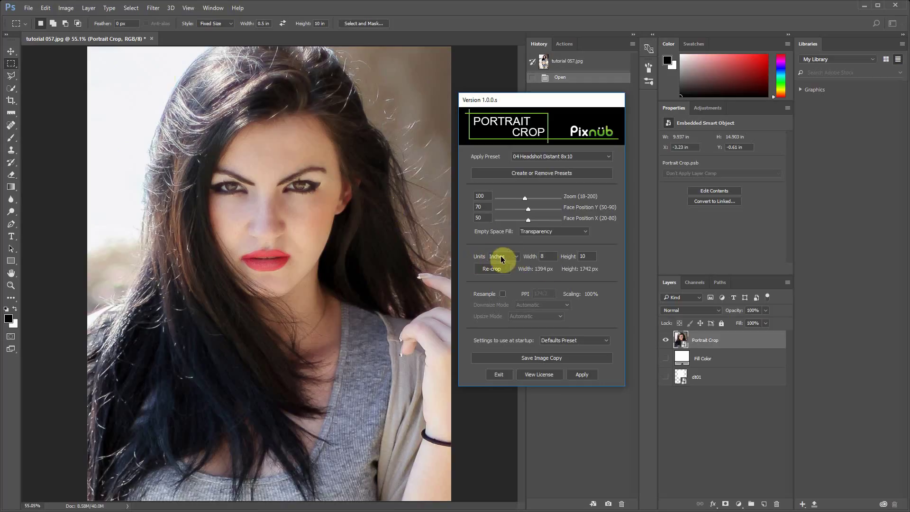
{"action": "left_click", "coordinate": [540, 255]}
{"action": "type", "text": "3"}
{"action": "type", "text": "7"}
{"action": "left_click", "coordinate": [588, 255]}
{"action": "left_click", "coordinate": [551, 255]}
{"action": "type", "text": "4"}
{"action": "left_click", "coordinate": [586, 256]}
{"action": "type", "text": "6"}
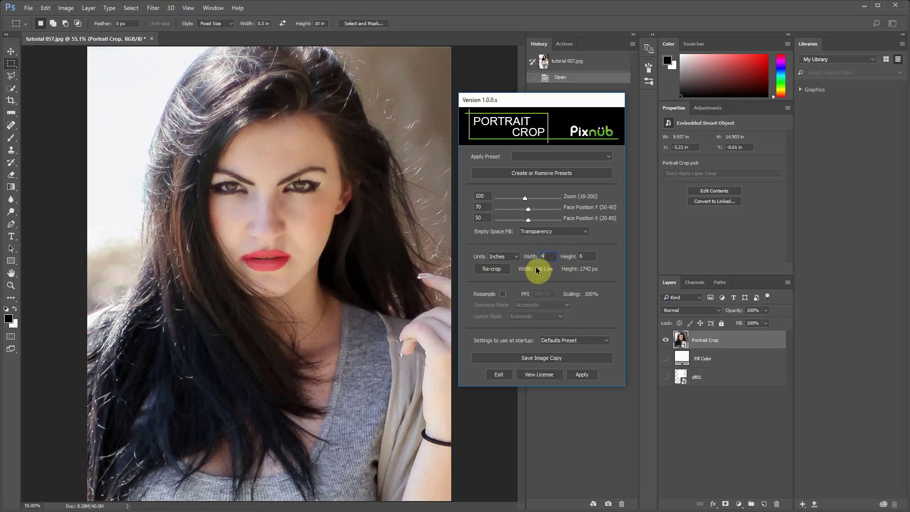
{"action": "left_click", "coordinate": [496, 272]}
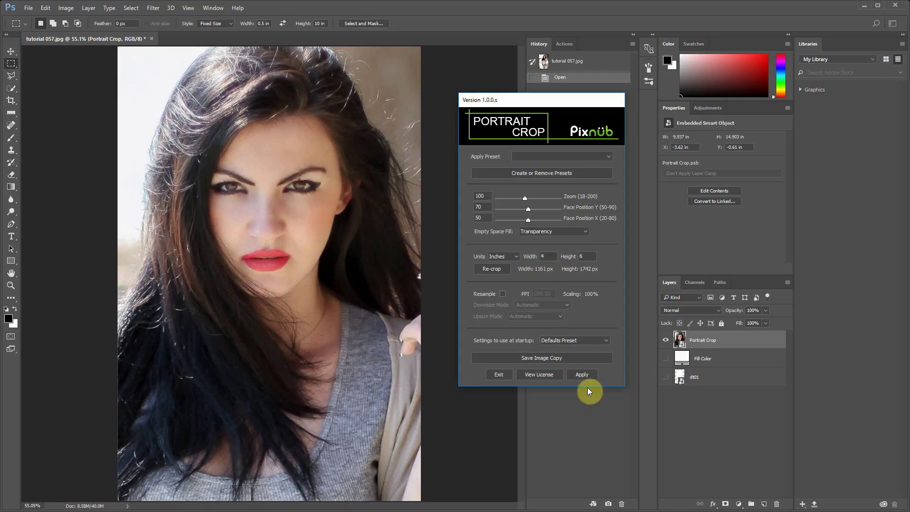
Set the crop width to 8 inches and the height to 12 inches
{"action": "double_click", "coordinate": [550, 256]}
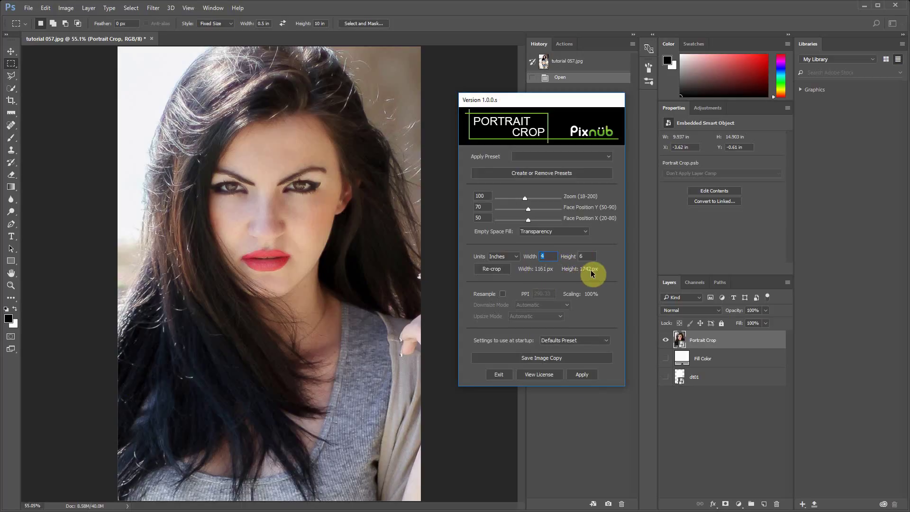
{"action": "type", "text": "8"}
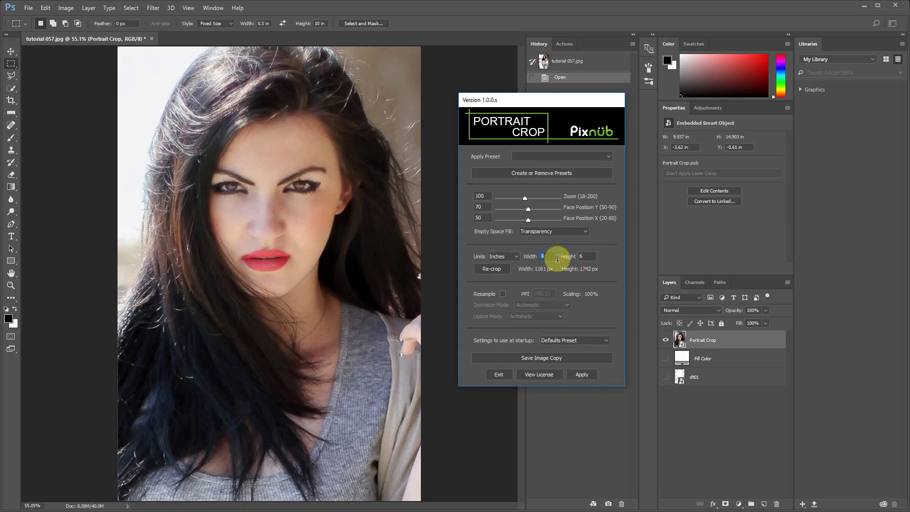
{"action": "double_click", "coordinate": [588, 255]}
{"action": "type", "text": "12"}
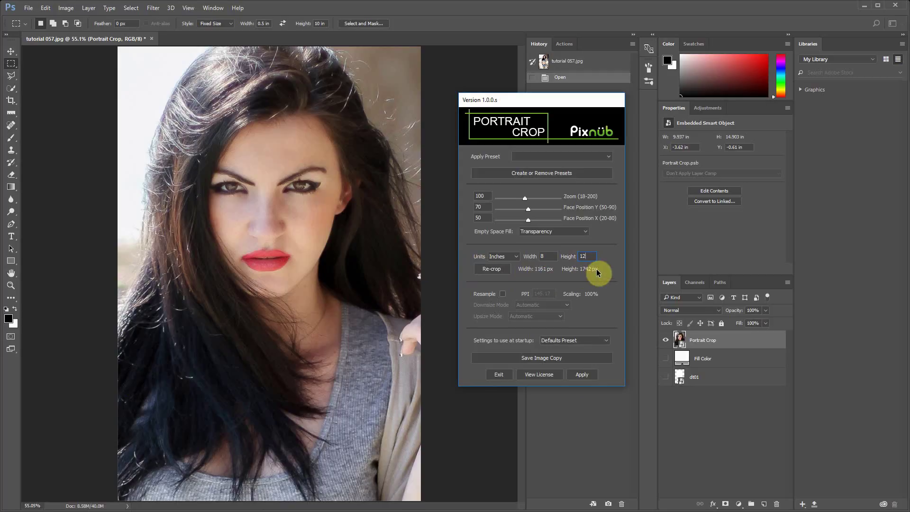
Change the crop height to 10 inches and re-crop the photo
{"action": "left_click", "coordinate": [545, 255]}
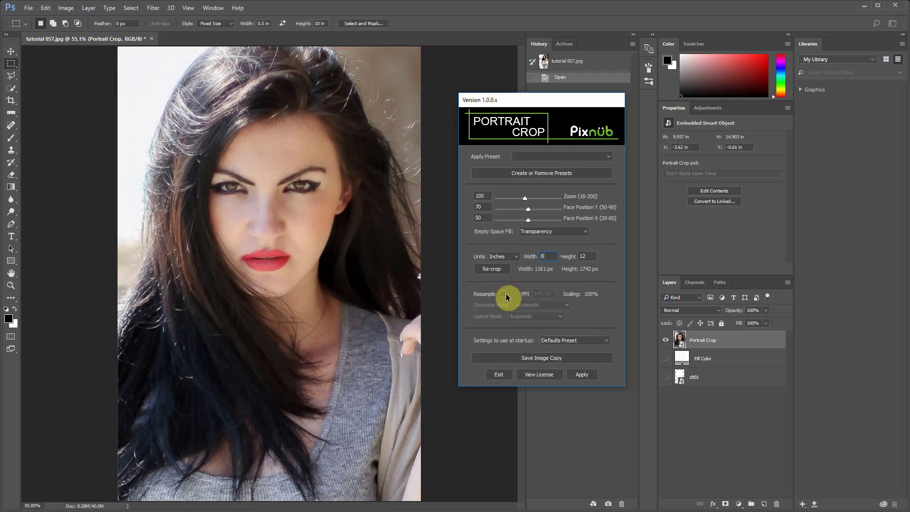
{"action": "double_click", "coordinate": [590, 256]}
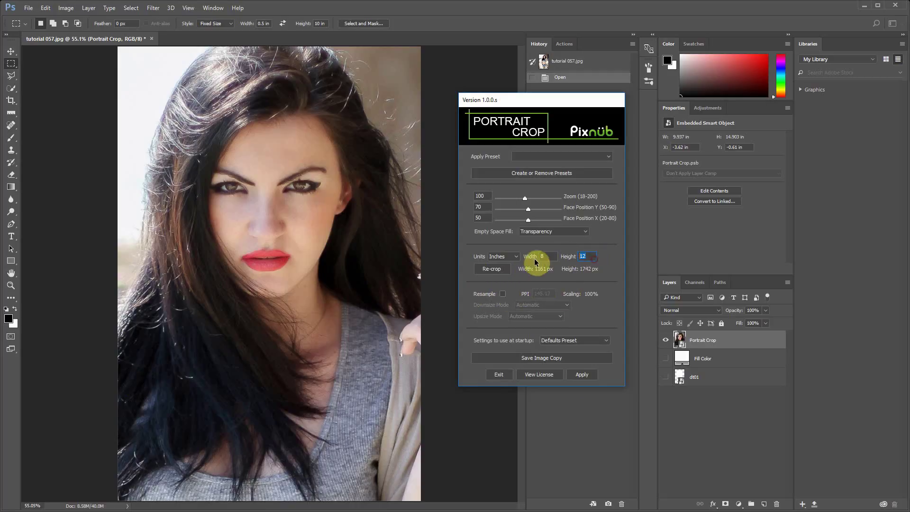
{"action": "type", "text": "10"}
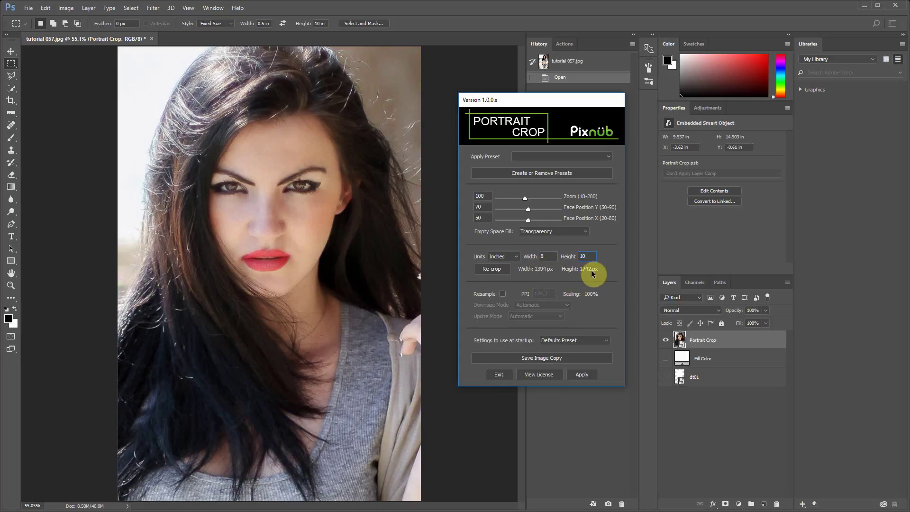
{"action": "left_click", "coordinate": [489, 269]}
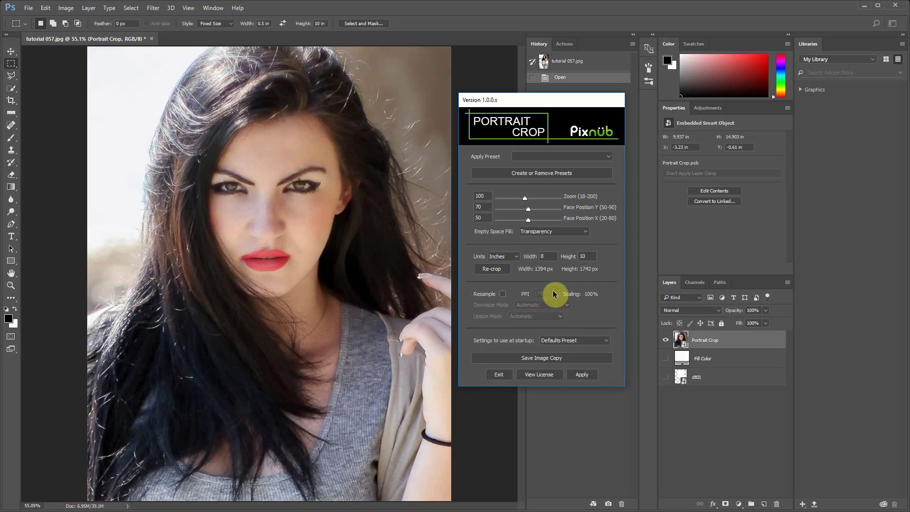
Enable resampling and set the resolution to 300 PPI
{"action": "left_click", "coordinate": [502, 293]}
{"action": "left_click_drag", "start_coordinate": [548, 292], "coordinate": [494, 290]}
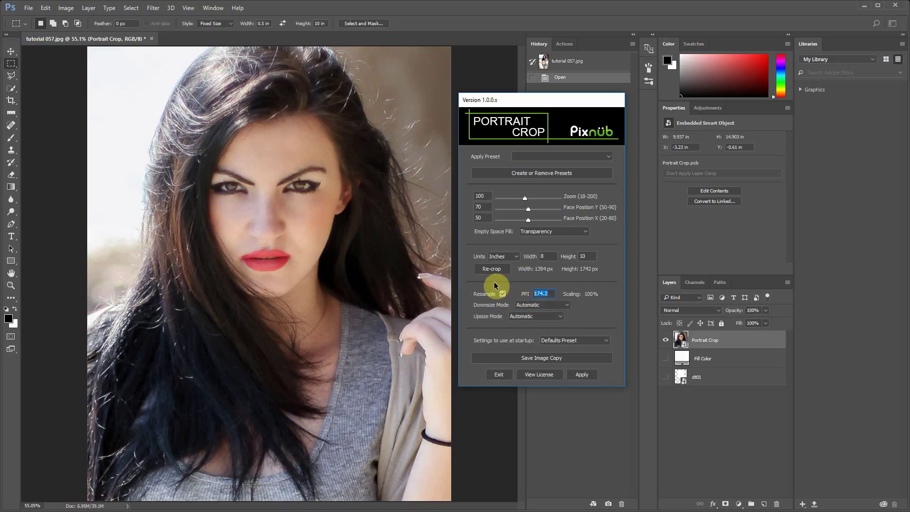
{"action": "type", "text": "300"}
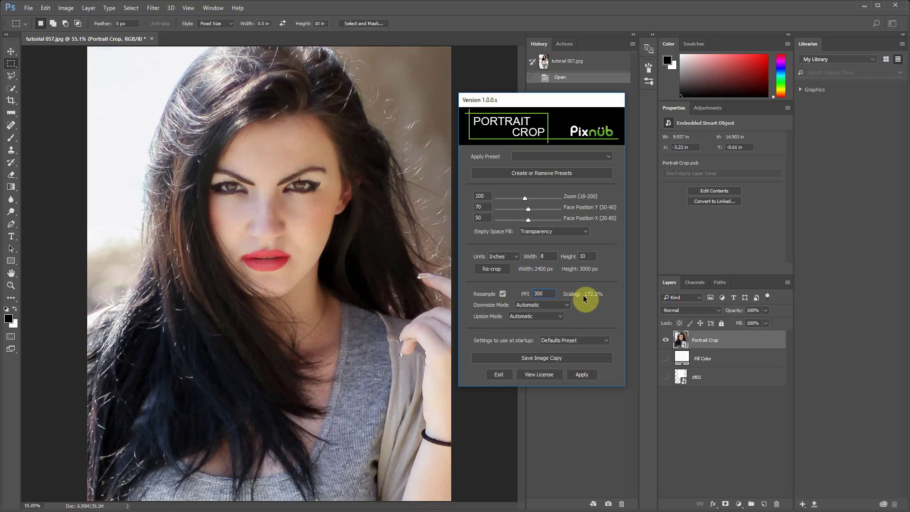
Review the available downsize and upsize modes for resampling, leaving both on Automatic
{"action": "left_click", "coordinate": [523, 306]}
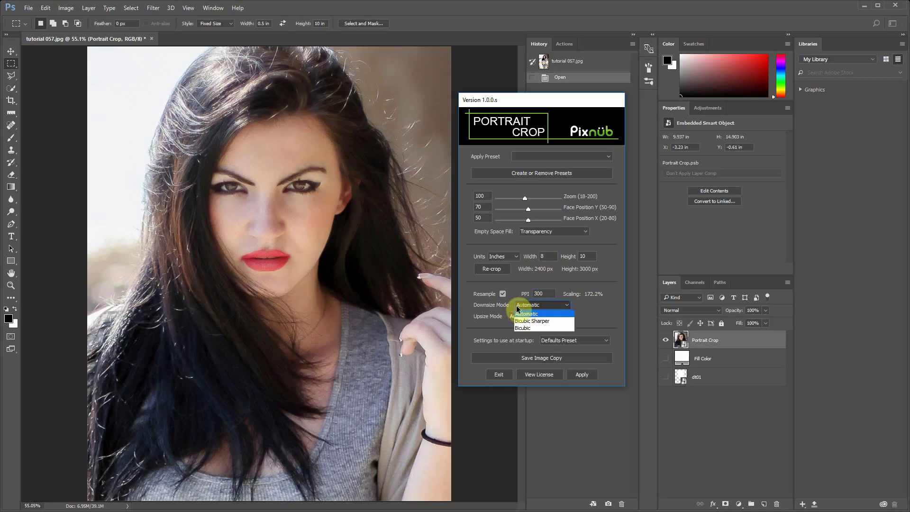
{"action": "left_click", "coordinate": [517, 311]}
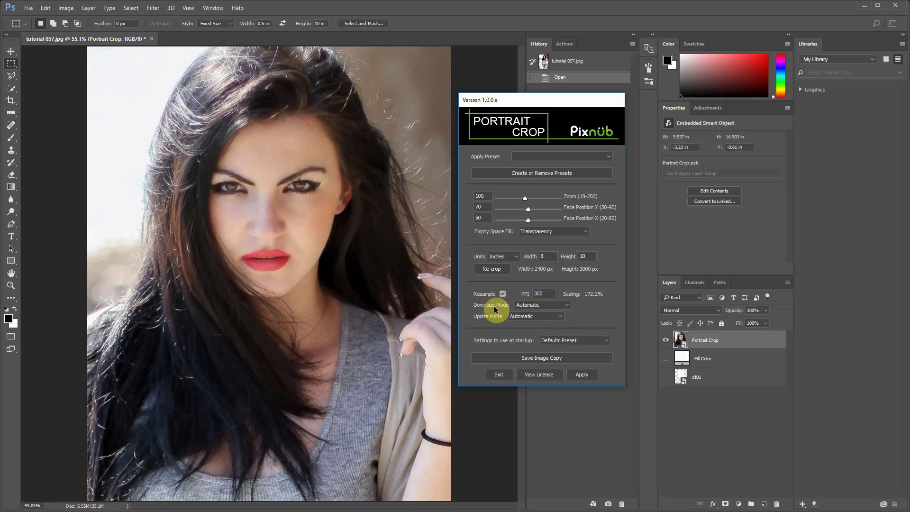
{"action": "left_click", "coordinate": [538, 306]}
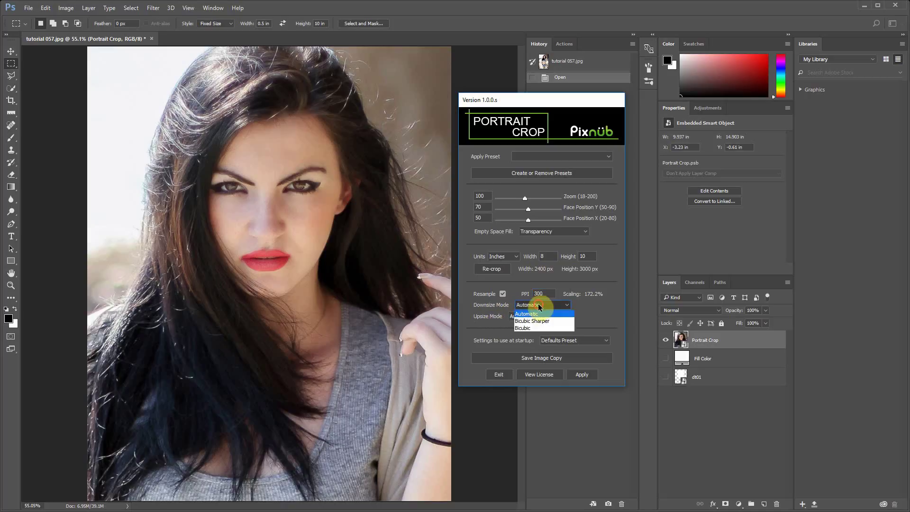
{"action": "left_click", "coordinate": [488, 316]}
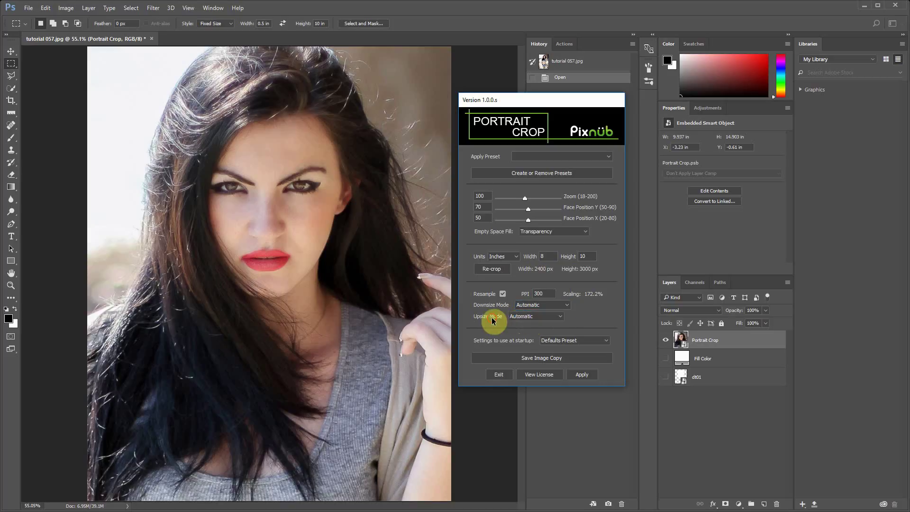
{"action": "left_click", "coordinate": [524, 316]}
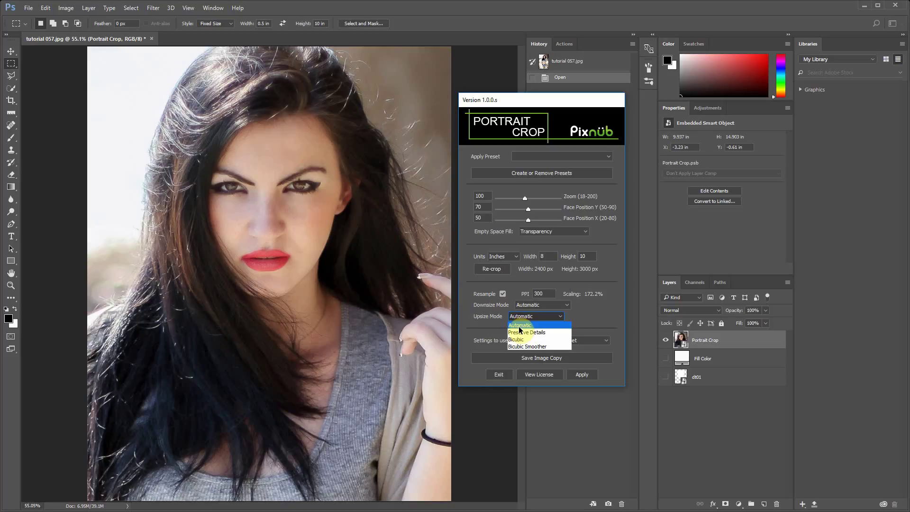
{"action": "left_click", "coordinate": [496, 315]}
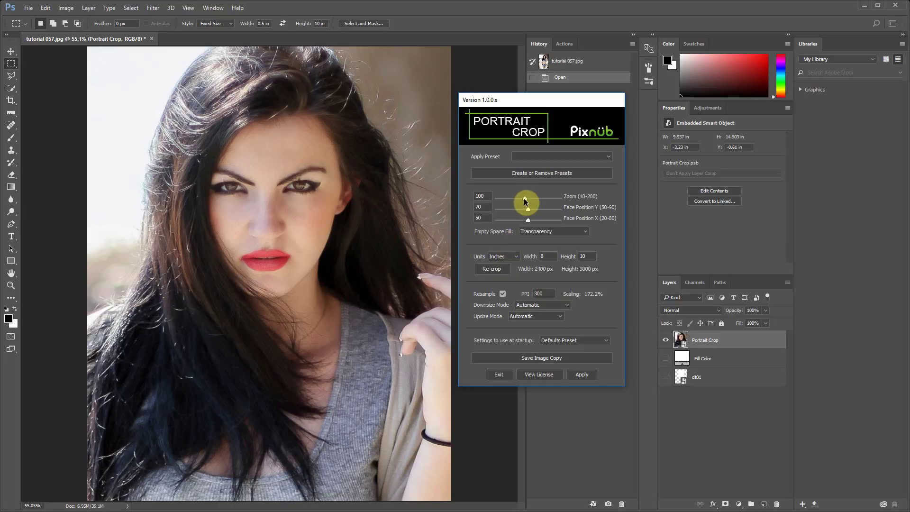
Try crop zooms of 110, 122 and 75 to compare how the resample scaling responds
{"action": "left_click_drag", "start_coordinate": [525, 200], "coordinate": [528, 200]}
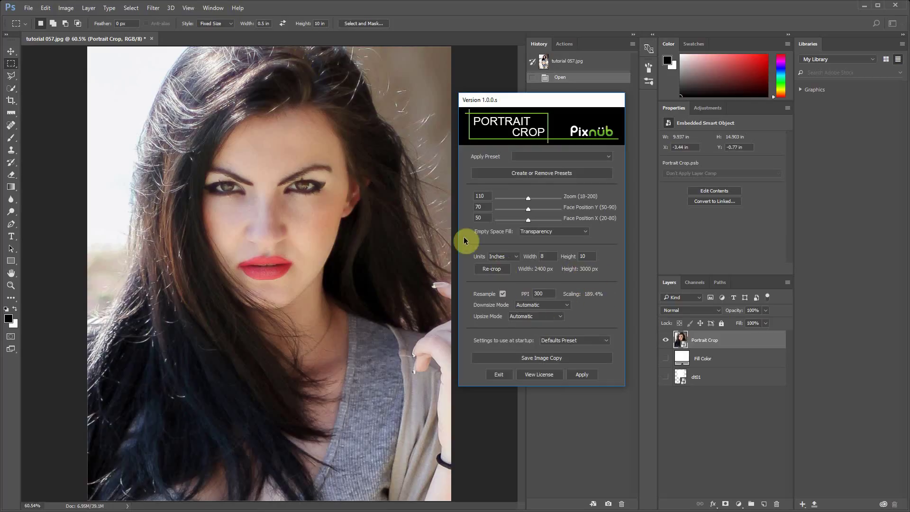
{"action": "left_click_drag", "start_coordinate": [526, 201], "coordinate": [533, 197]}
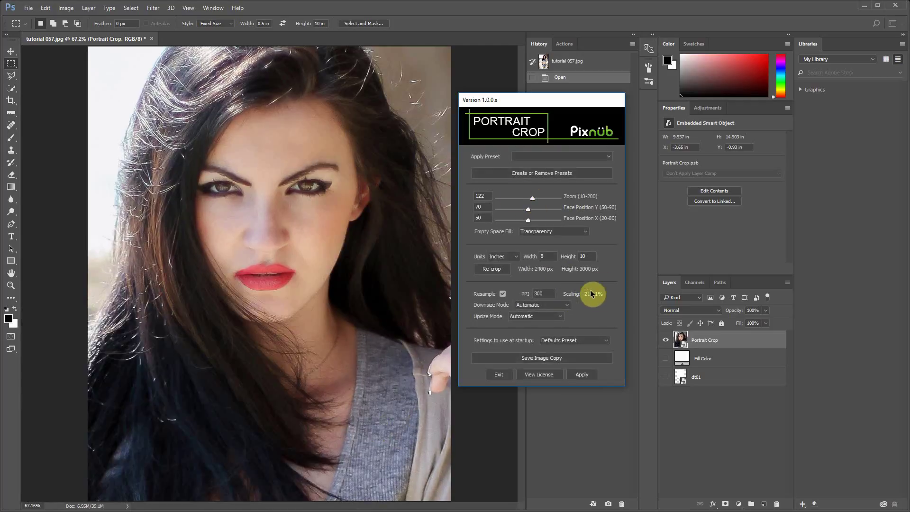
{"action": "left_click_drag", "start_coordinate": [528, 198], "coordinate": [515, 199]}
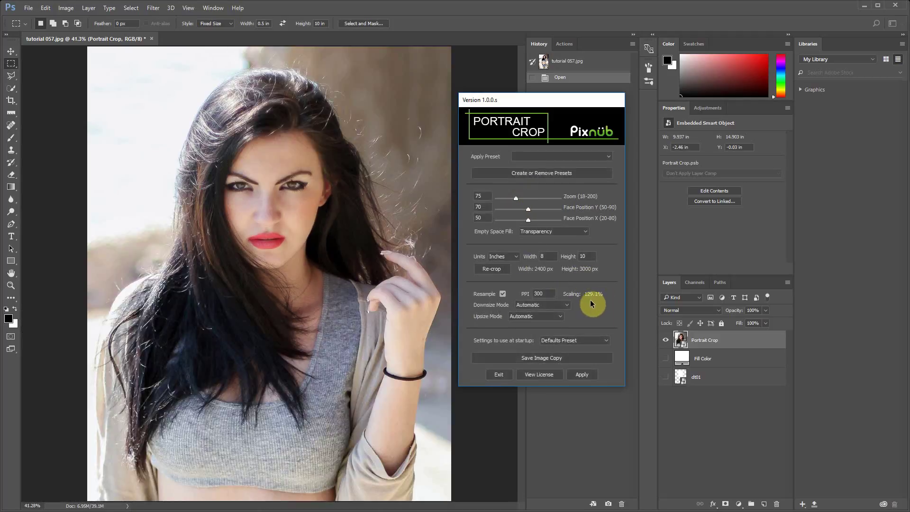
Turn off resampling and set the crop zoom to 99
{"action": "left_click", "coordinate": [502, 295]}
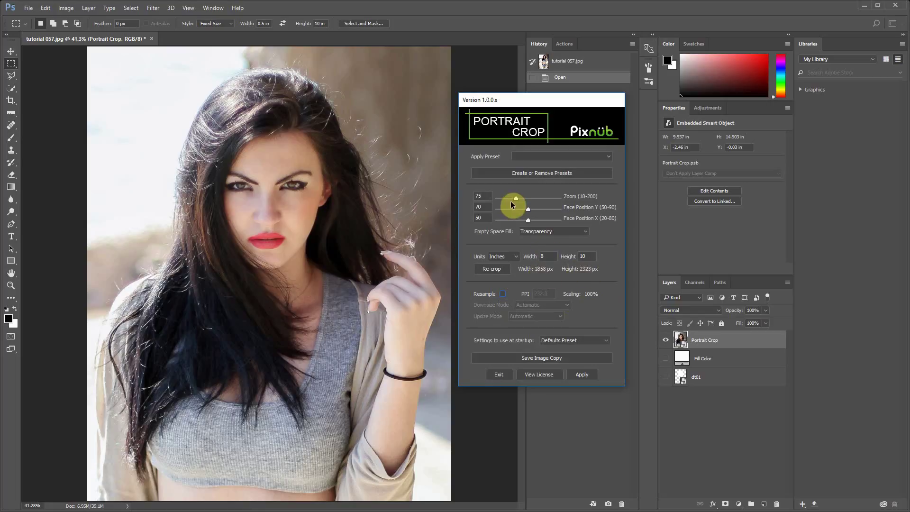
{"action": "left_click_drag", "start_coordinate": [516, 201], "coordinate": [524, 201]}
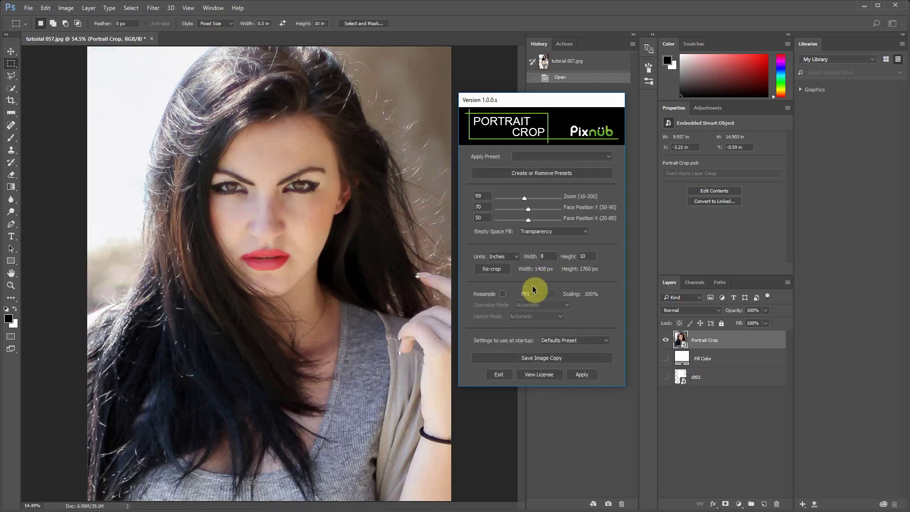
Review the startup settings options and the preset list, keeping Defaults Preset for startup
{"action": "left_click", "coordinate": [581, 342]}
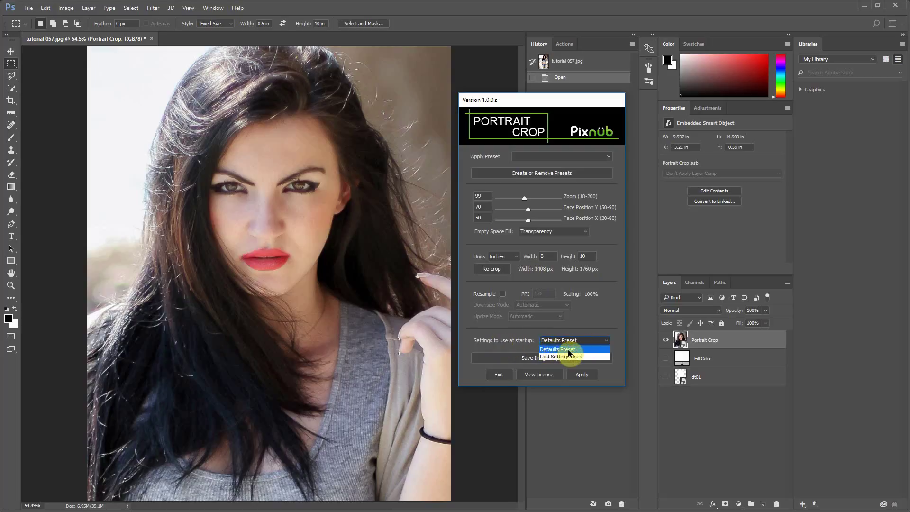
{"action": "left_click", "coordinate": [519, 339]}
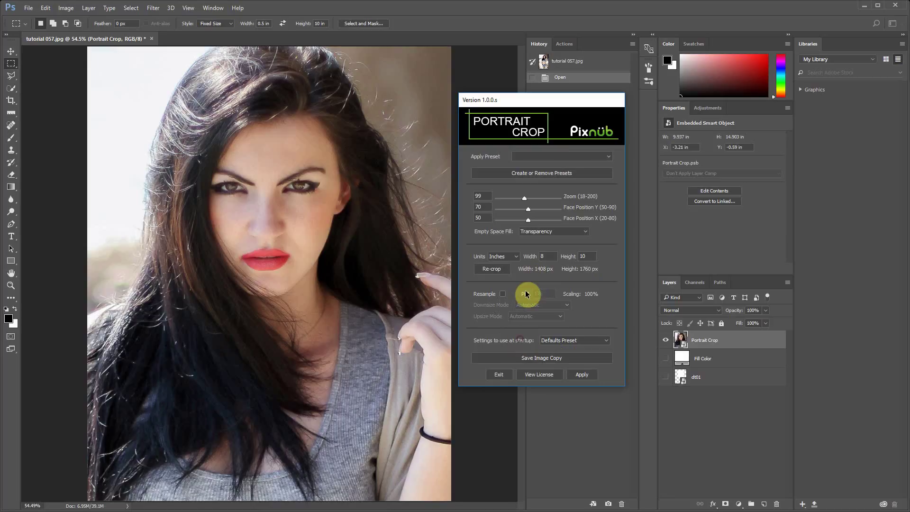
{"action": "left_click", "coordinate": [570, 155]}
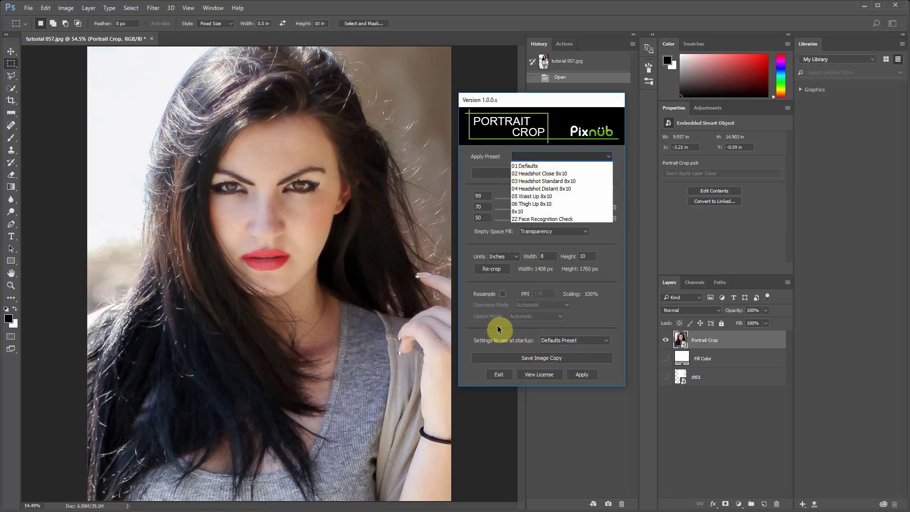
{"action": "left_click", "coordinate": [579, 334]}
{"action": "left_click", "coordinate": [586, 337]}
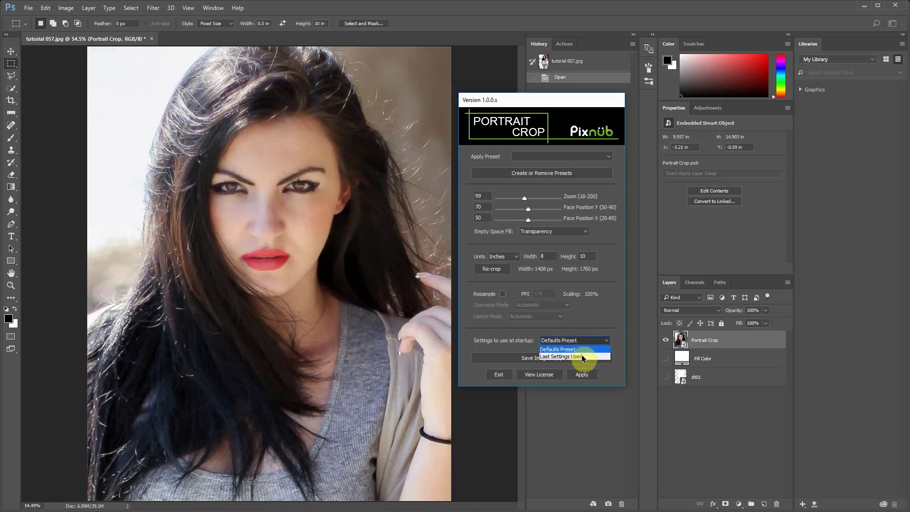
{"action": "left_click", "coordinate": [526, 344]}
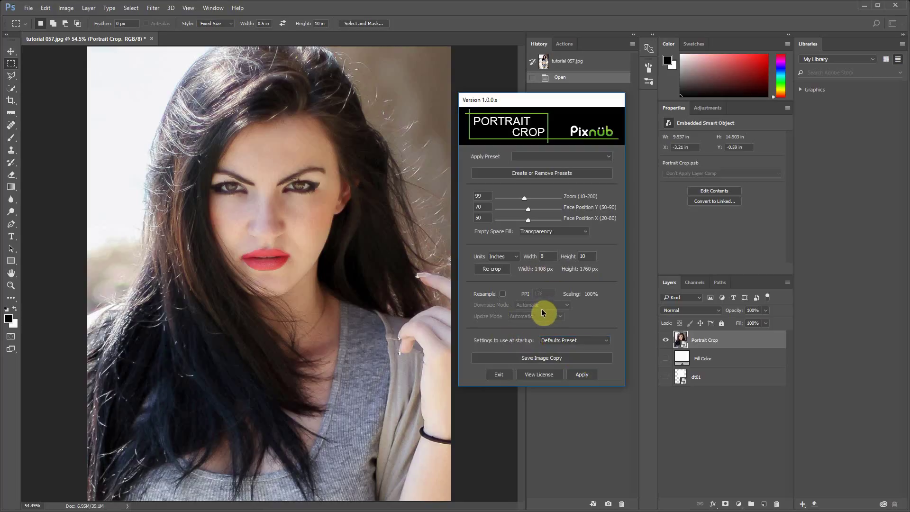
Save a copy of the cropped image as tutorial 057 copy.jpg with JPEG quality 12
{"action": "left_click", "coordinate": [552, 363]}
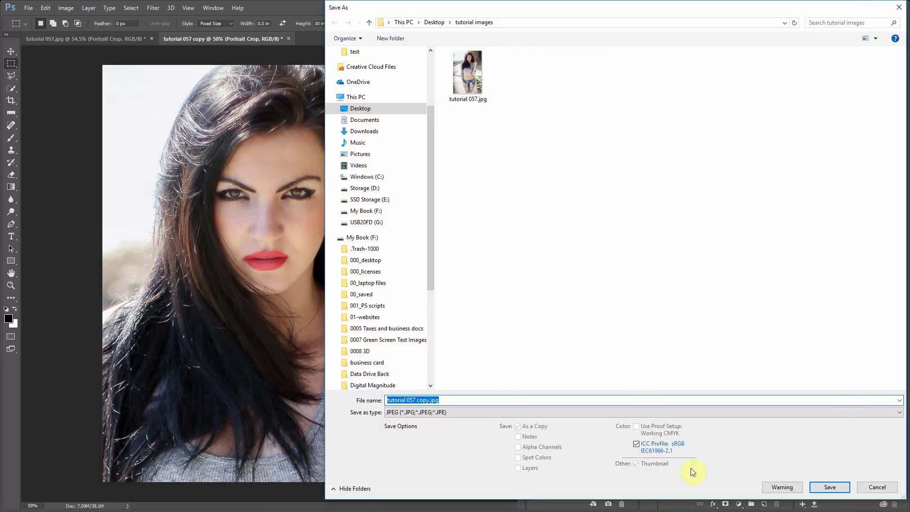
{"action": "left_click", "coordinate": [826, 486]}
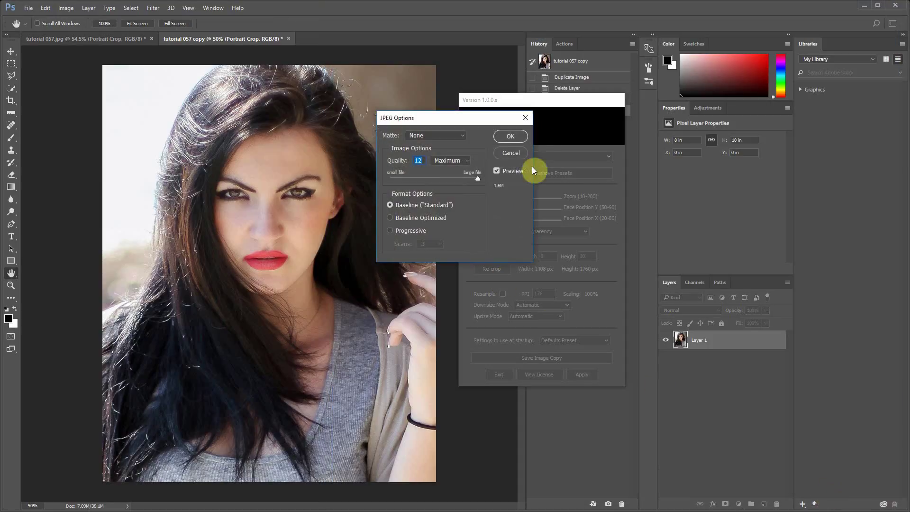
{"action": "left_click", "coordinate": [511, 136]}
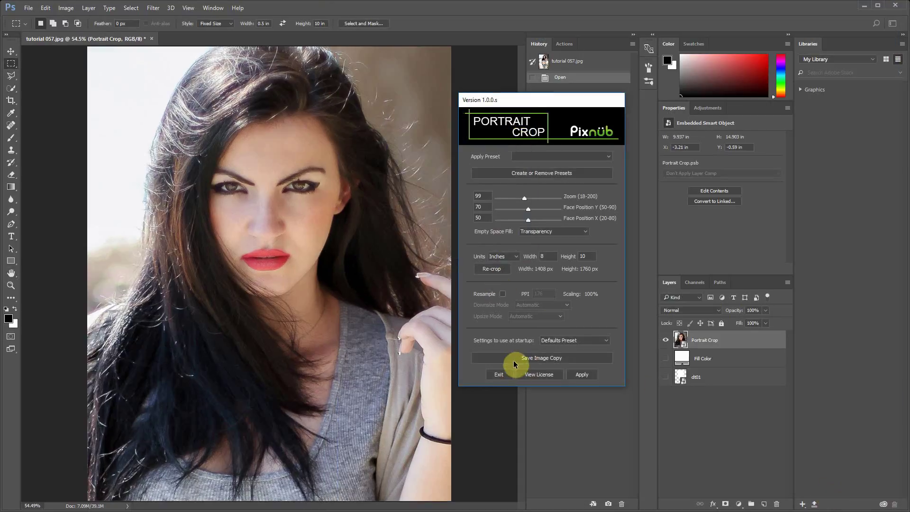
Set the crop zoom to 114, save a second JPEG copy as tutorial 057 copy 2.jpg, and check it in the save folder
{"action": "left_click_drag", "start_coordinate": [524, 198], "coordinate": [529, 199]}
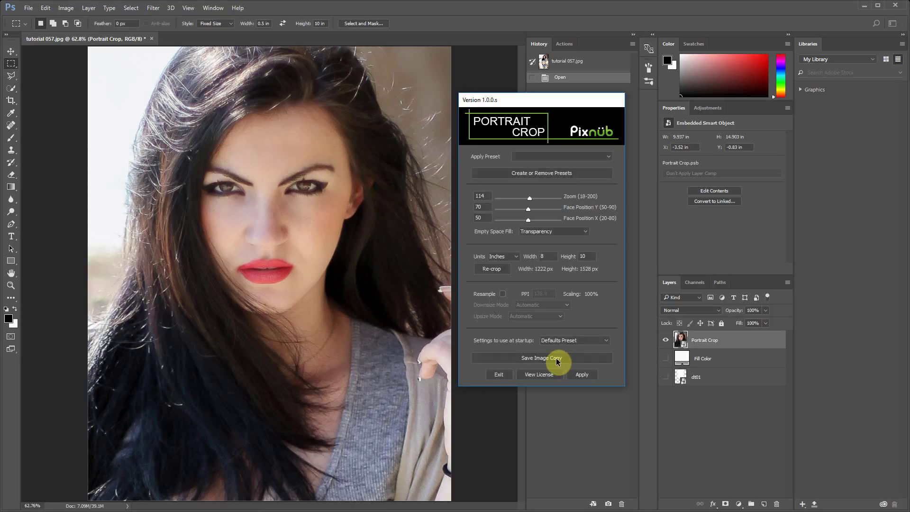
{"action": "left_click", "coordinate": [559, 358]}
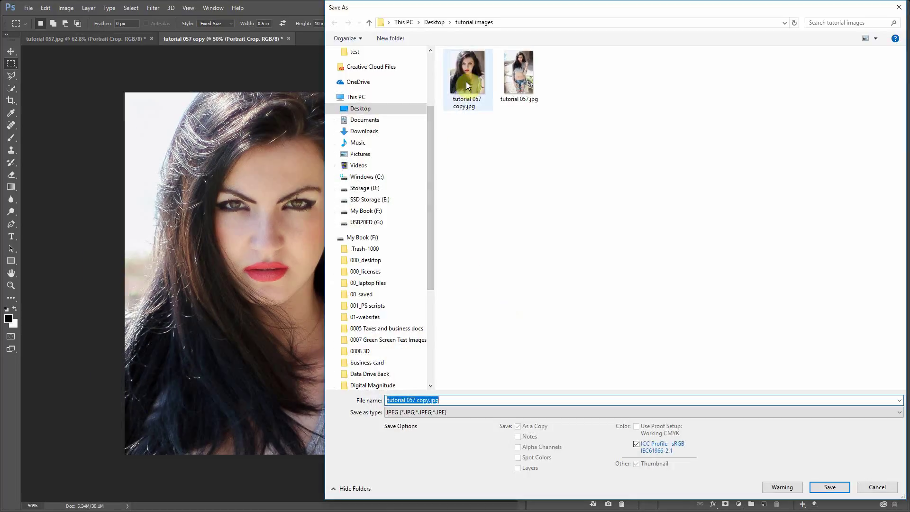
{"action": "left_click", "coordinate": [430, 400]}
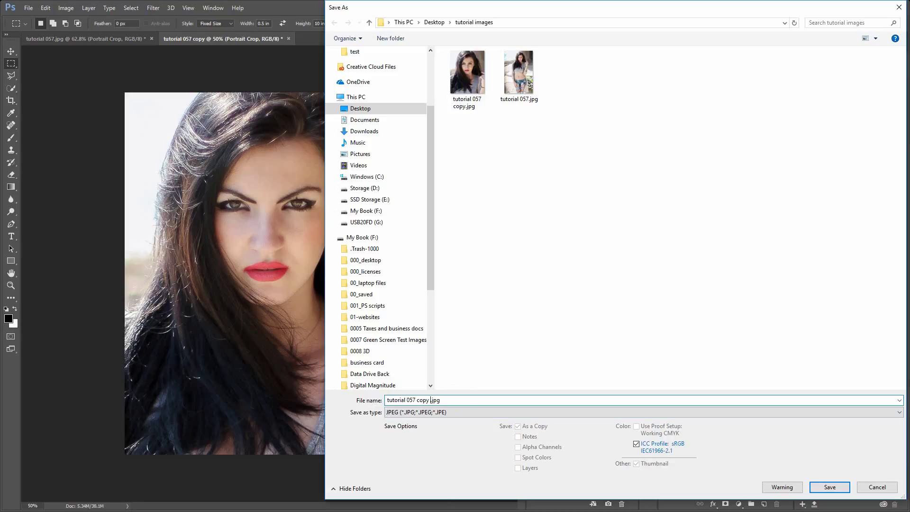
{"action": "left_click", "coordinate": [817, 486]}
{"action": "left_click", "coordinate": [506, 136]}
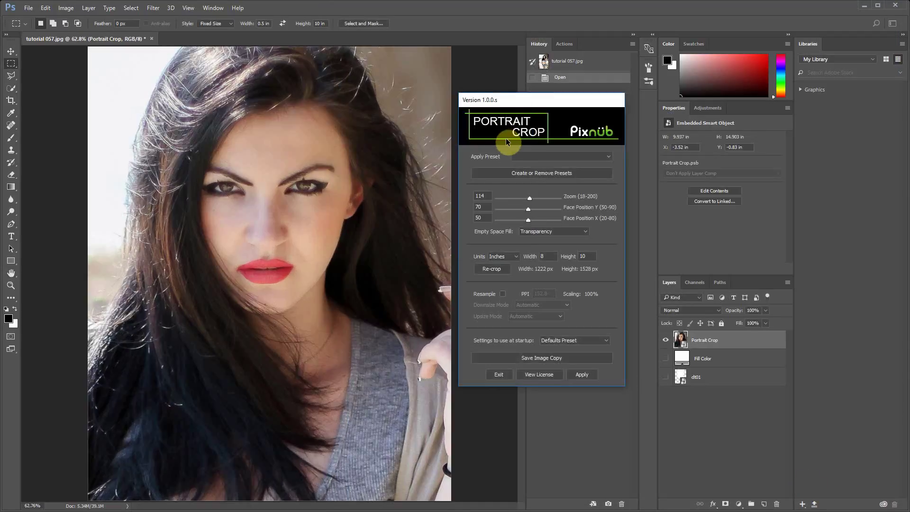
{"action": "left_click", "coordinate": [556, 360]}
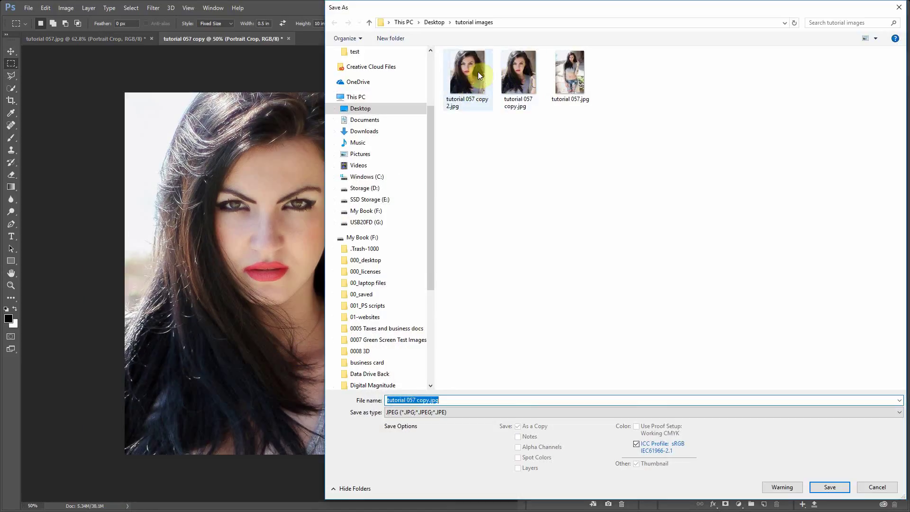
{"action": "left_click", "coordinate": [877, 487]}
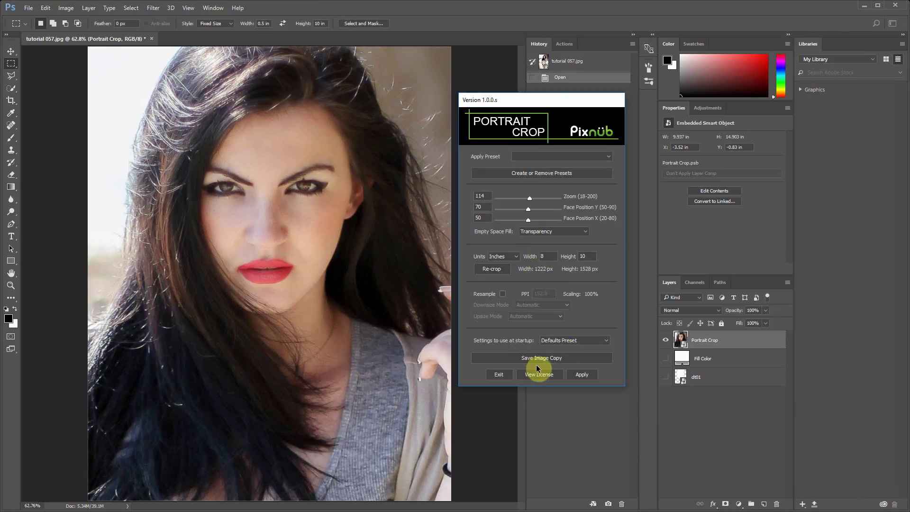
Keep Defaults Preset as the startup setting and save the current crop settings as the default
{"action": "left_click", "coordinate": [568, 341]}
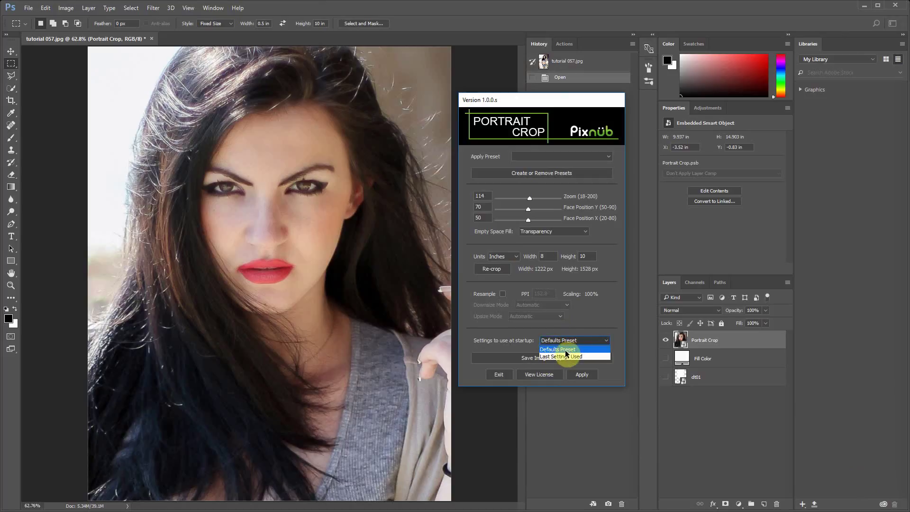
{"action": "left_click", "coordinate": [542, 349]}
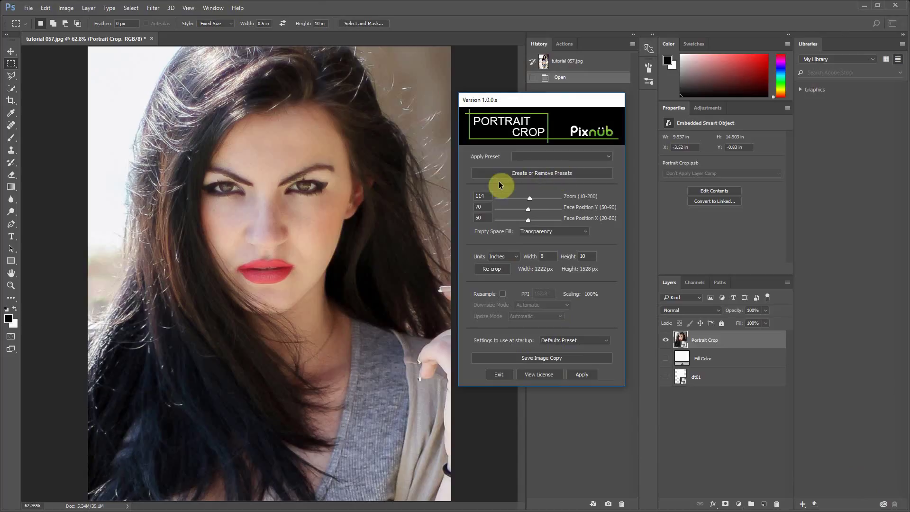
{"action": "left_click", "coordinate": [527, 168]}
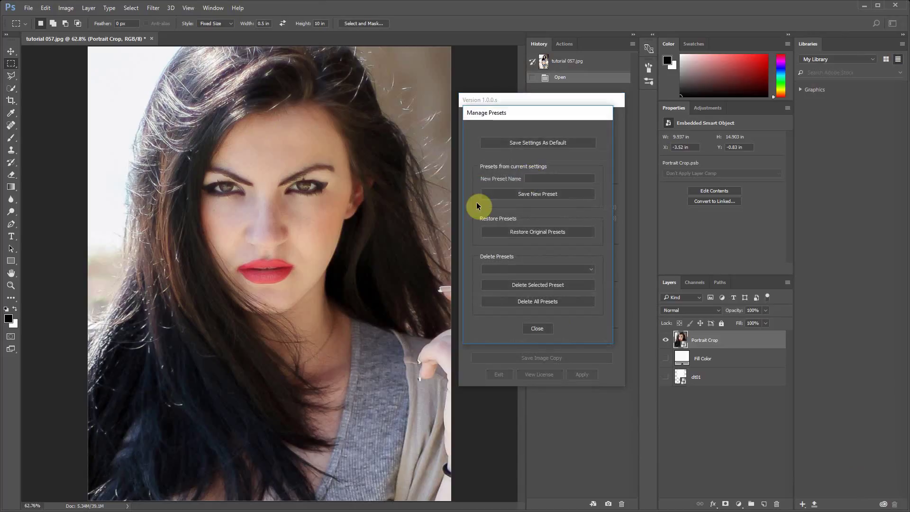
{"action": "left_click", "coordinate": [538, 142]}
{"action": "left_click", "coordinate": [529, 225]}
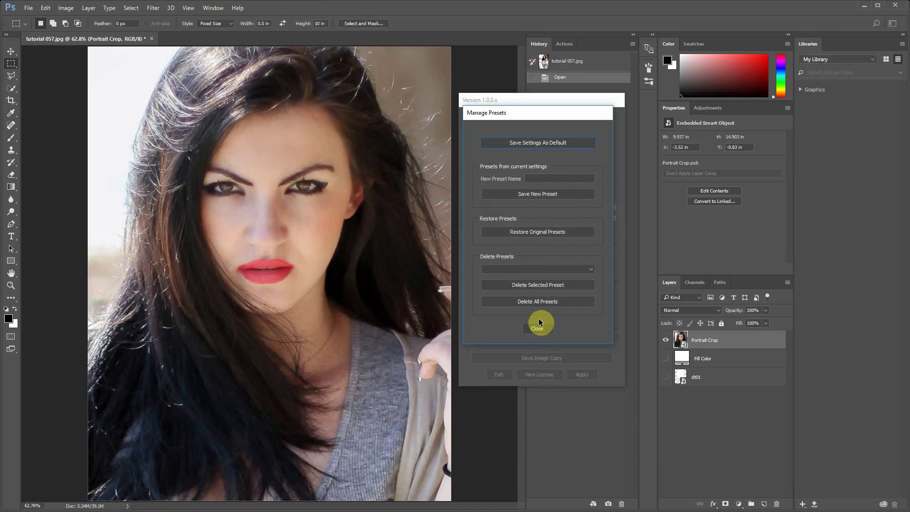
{"action": "left_click", "coordinate": [538, 328]}
Try the 02 Headshot Close 8x10 and 05 Waist Up 8x10 presets, ending on 01 Defaults
{"action": "left_click", "coordinate": [565, 157]}
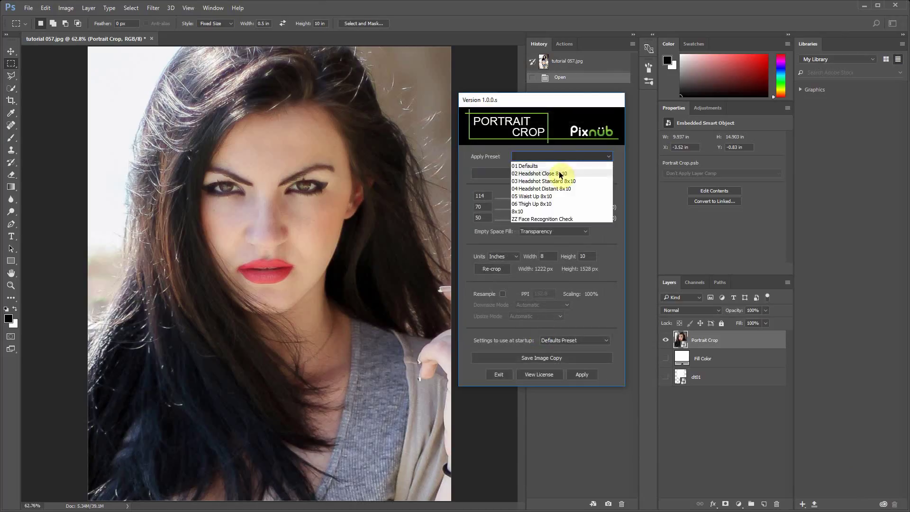
{"action": "left_click", "coordinate": [559, 173]}
{"action": "left_click", "coordinate": [563, 157]}
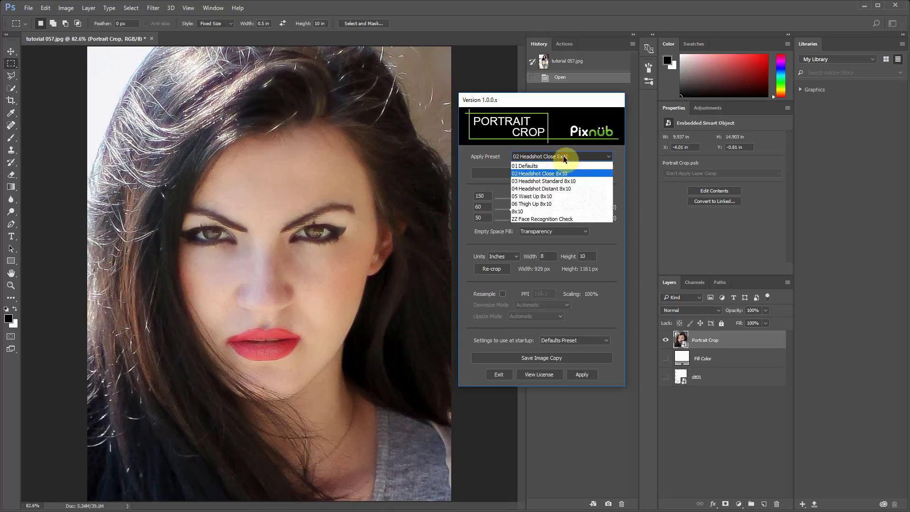
{"action": "left_click", "coordinate": [565, 157]}
{"action": "left_click", "coordinate": [569, 157]}
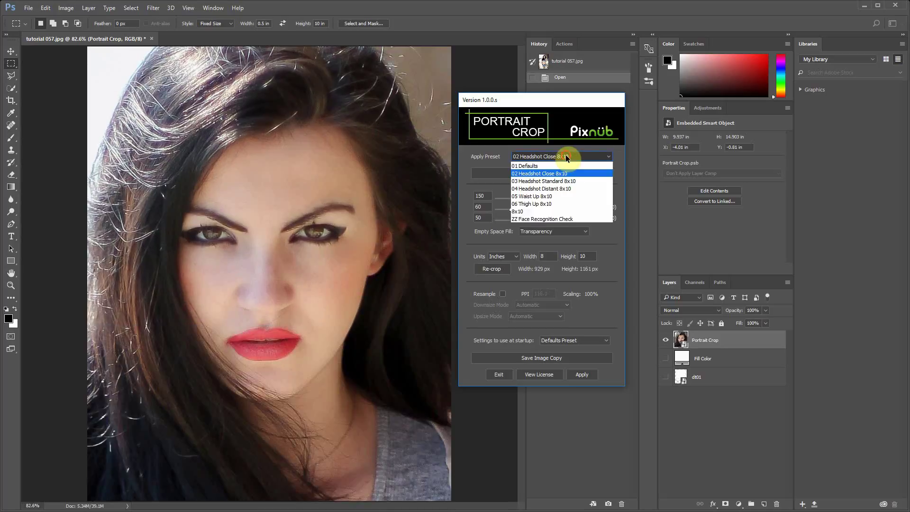
{"action": "left_click", "coordinate": [545, 197]}
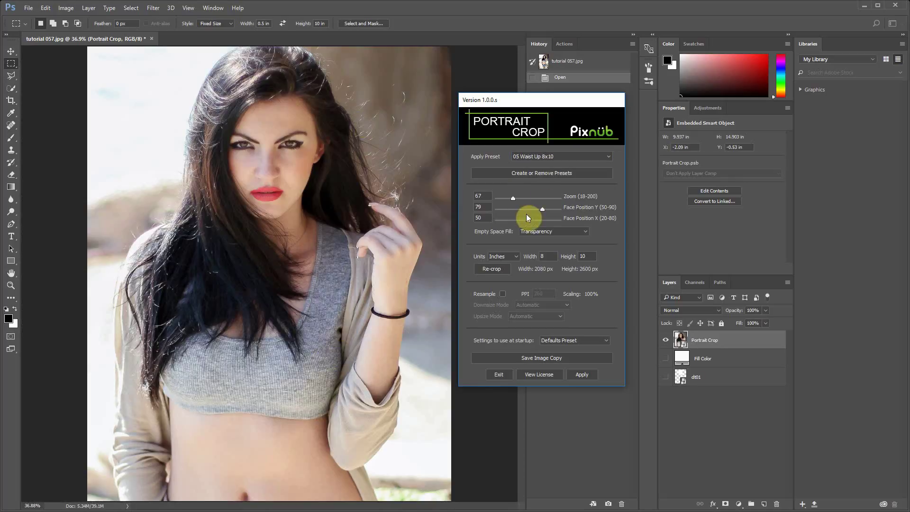
{"action": "left_click", "coordinate": [579, 158]}
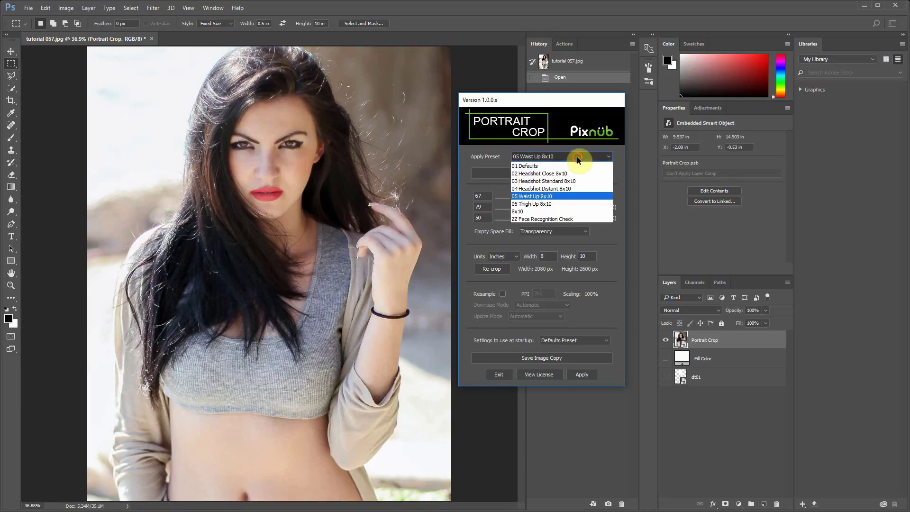
{"action": "left_click", "coordinate": [524, 167]}
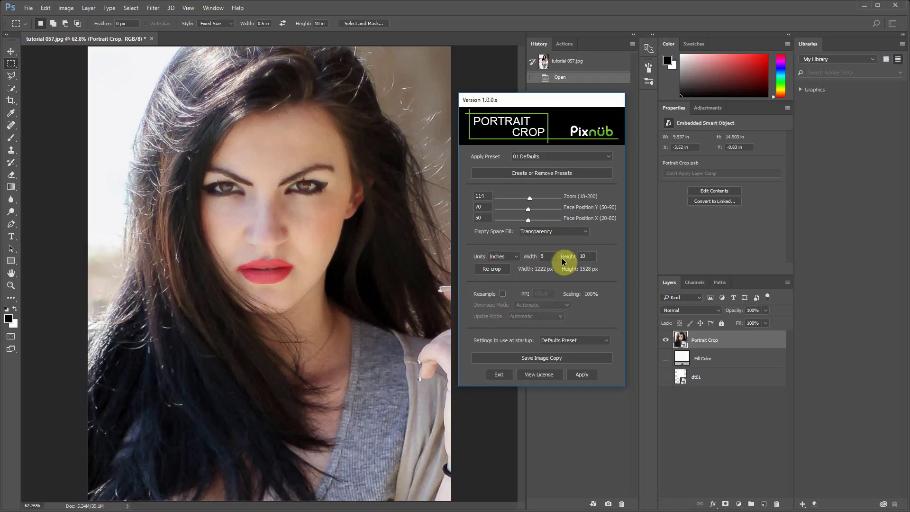
Exit Portrait Crop without applying the crop and open the Portrait Crop Batch filter
{"action": "left_click", "coordinate": [556, 231]}
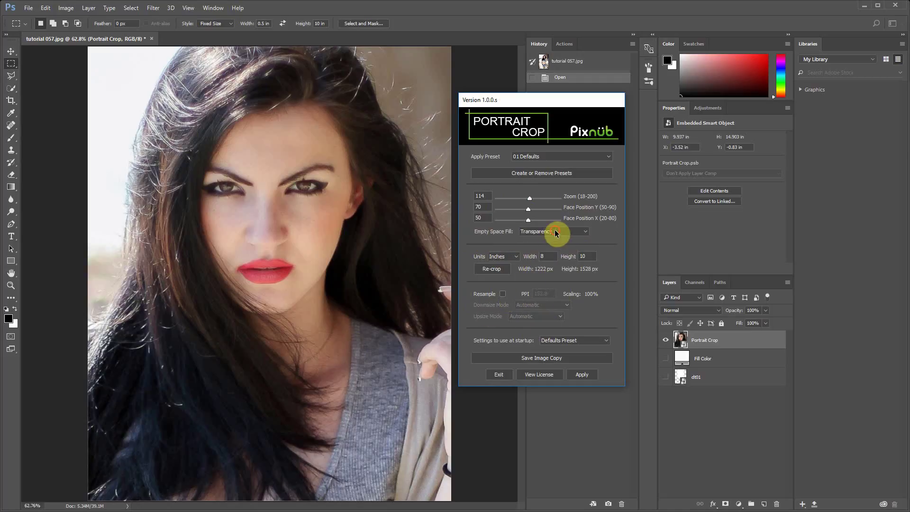
{"action": "left_click", "coordinate": [554, 231]}
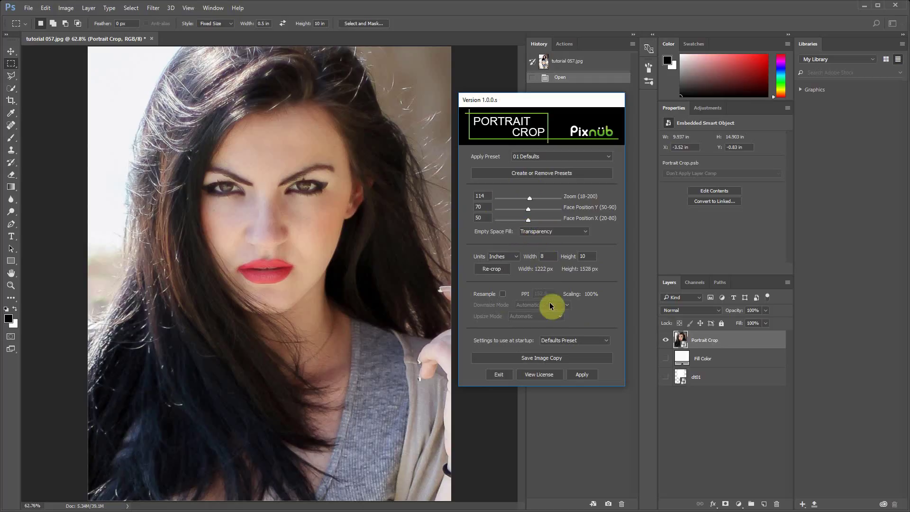
{"action": "left_click", "coordinate": [499, 374]}
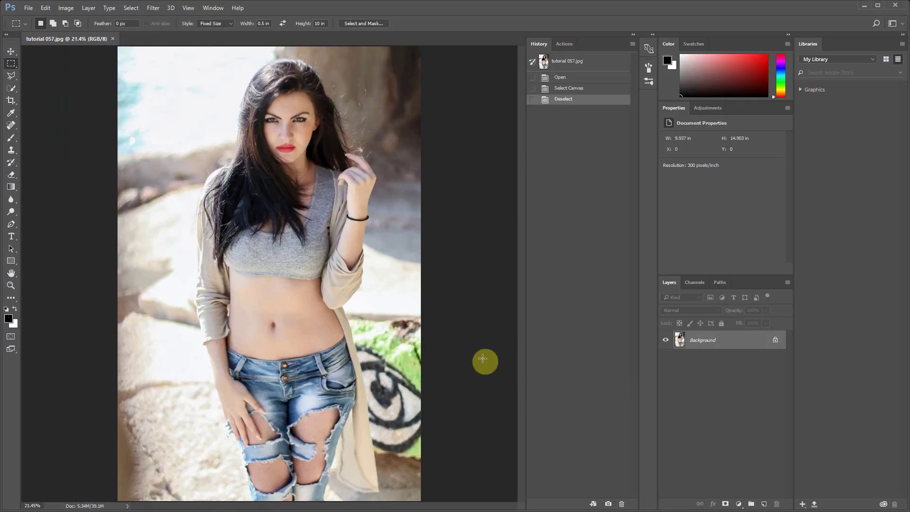
{"action": "left_click", "coordinate": [153, 7]}
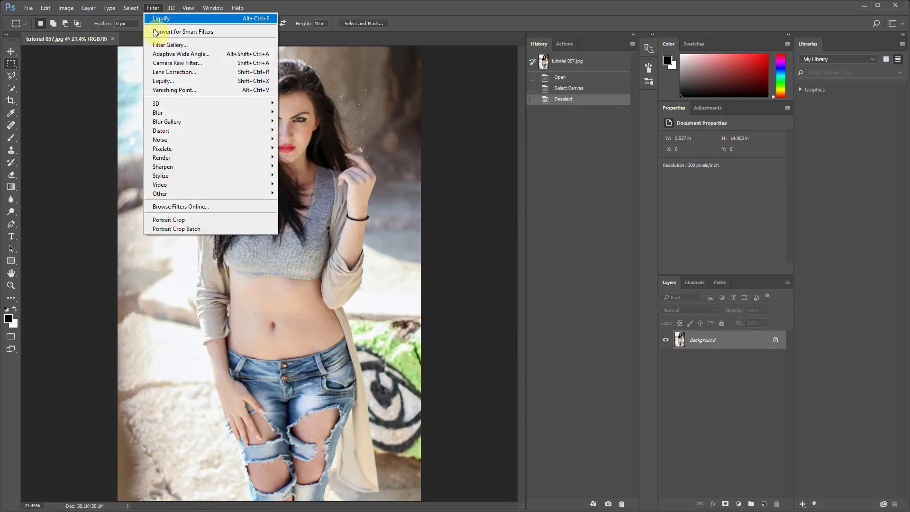
{"action": "left_click", "coordinate": [196, 230]}
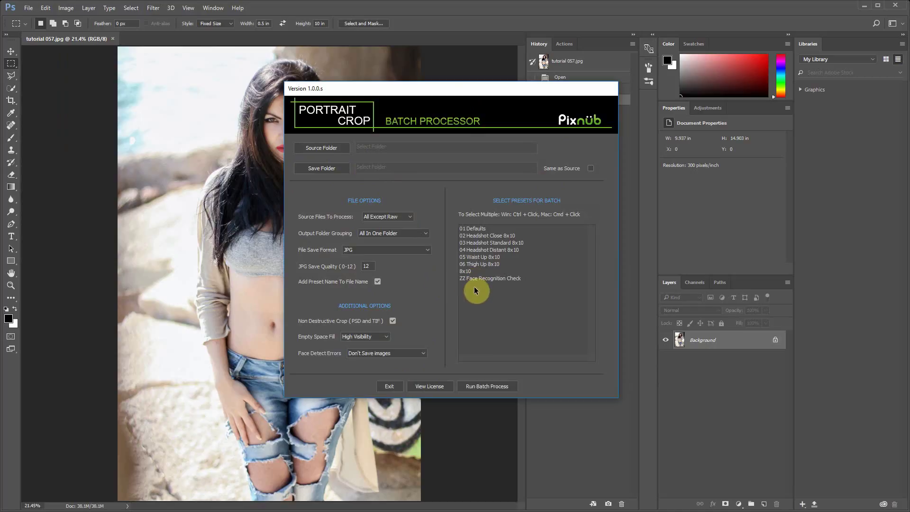
Select the 05 Waist Up 8x10, 06 Thigh Up 8x10 and 8x10 presets for the batch, keeping JPG as the save format
{"action": "left_click", "coordinate": [476, 256]}
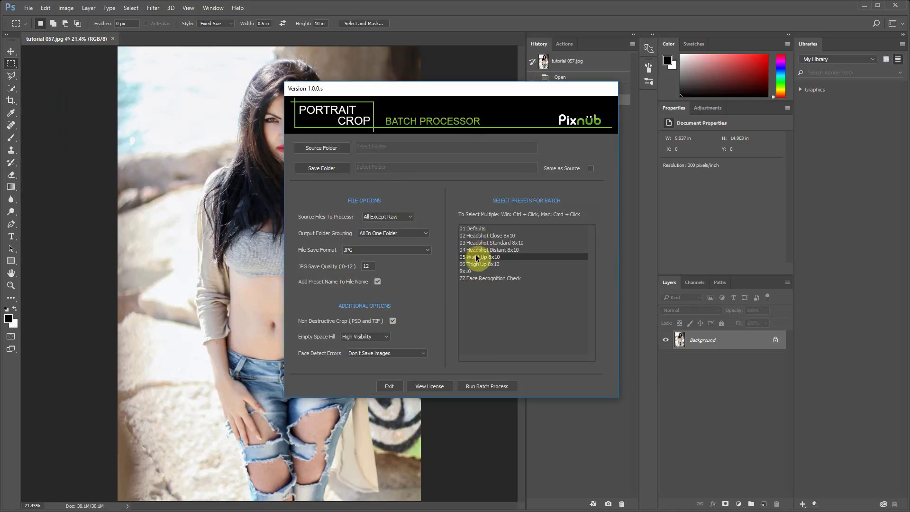
{"action": "left_click", "coordinate": [470, 271], "text": "shift"}
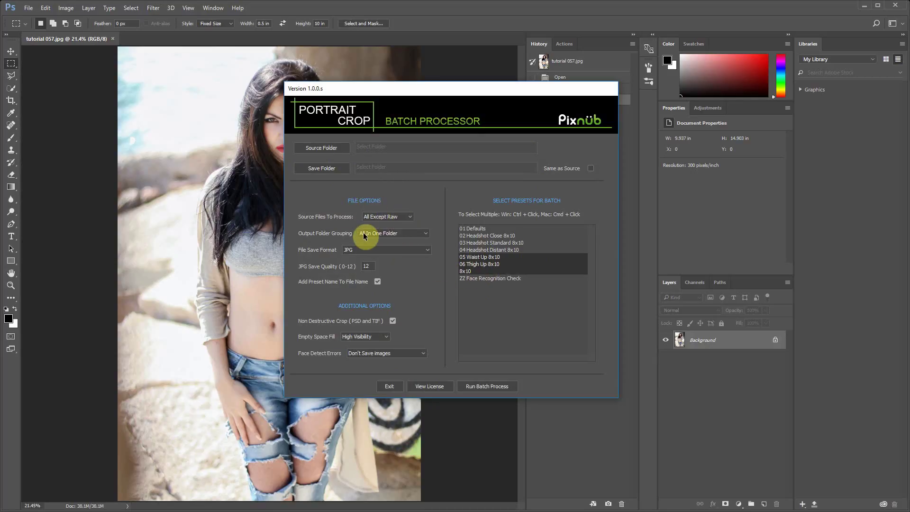
{"action": "left_click", "coordinate": [379, 251]}
{"action": "left_click", "coordinate": [369, 256]}
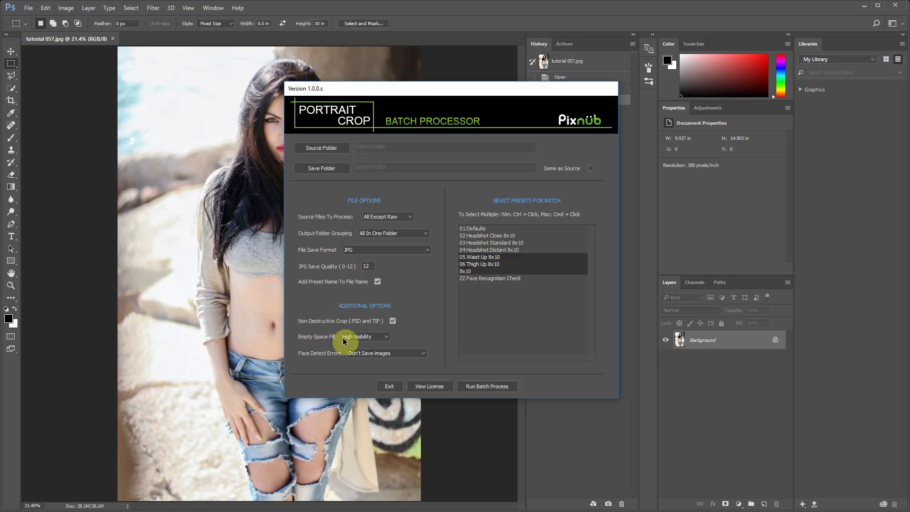
Try Transparency and White as the batch's empty space fill, and exit the batch processor without running it
{"action": "left_click", "coordinate": [378, 336]}
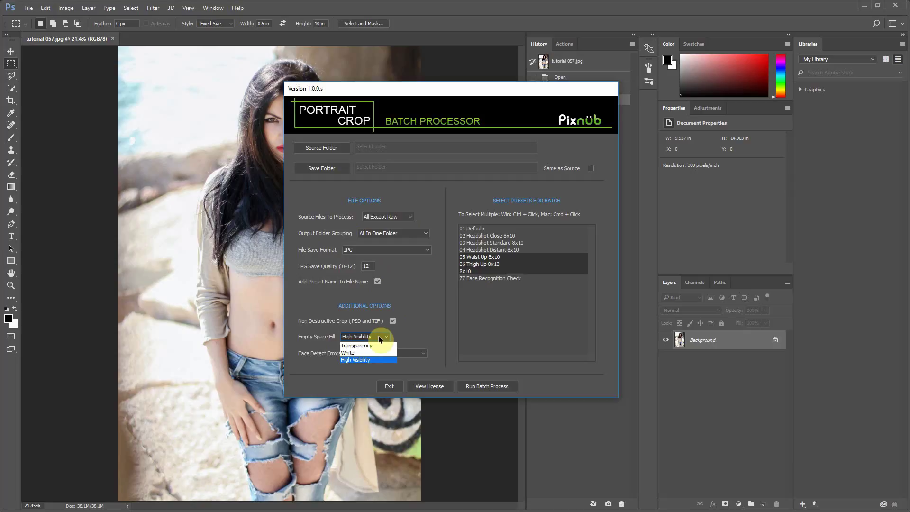
{"action": "left_click", "coordinate": [378, 336]}
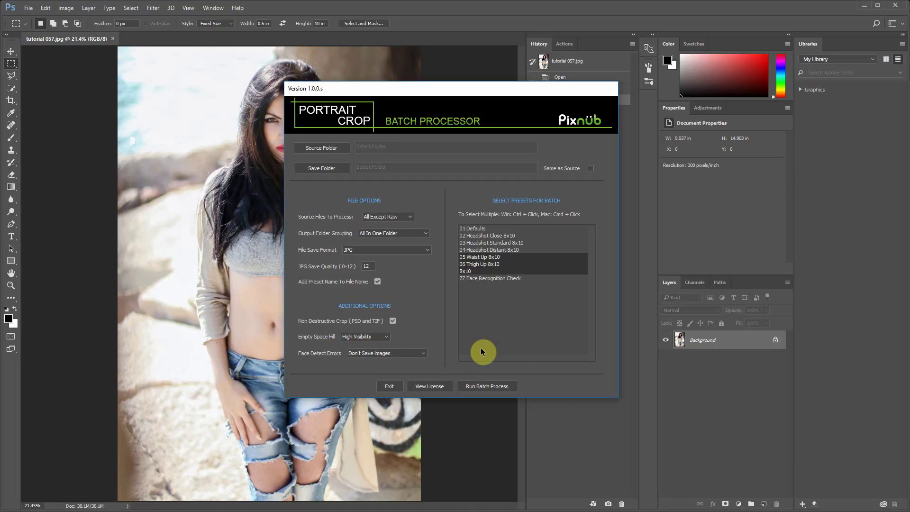
{"action": "left_click", "coordinate": [379, 337]}
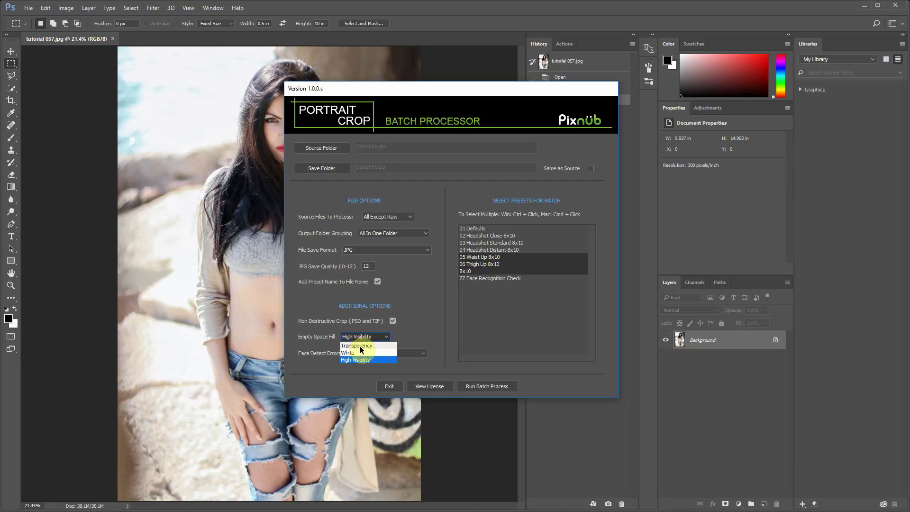
{"action": "left_click", "coordinate": [360, 346]}
{"action": "left_click", "coordinate": [368, 337]}
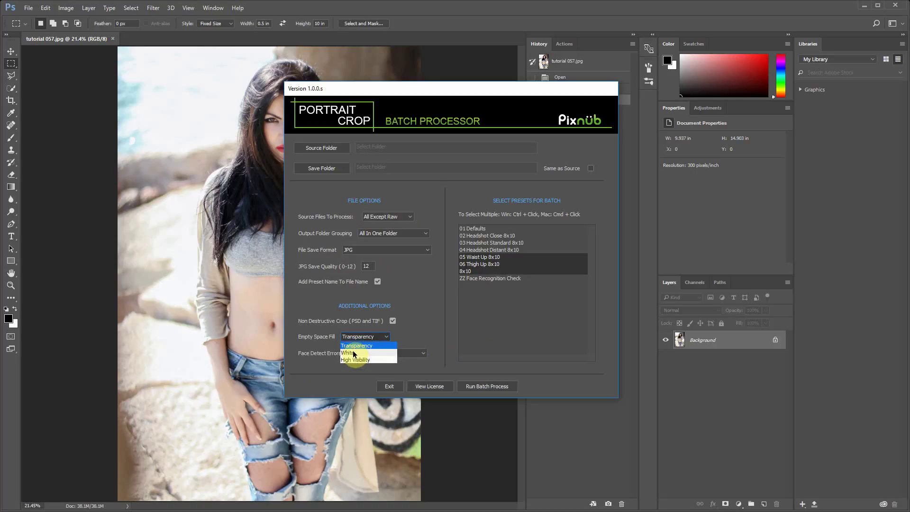
{"action": "left_click", "coordinate": [353, 353]}
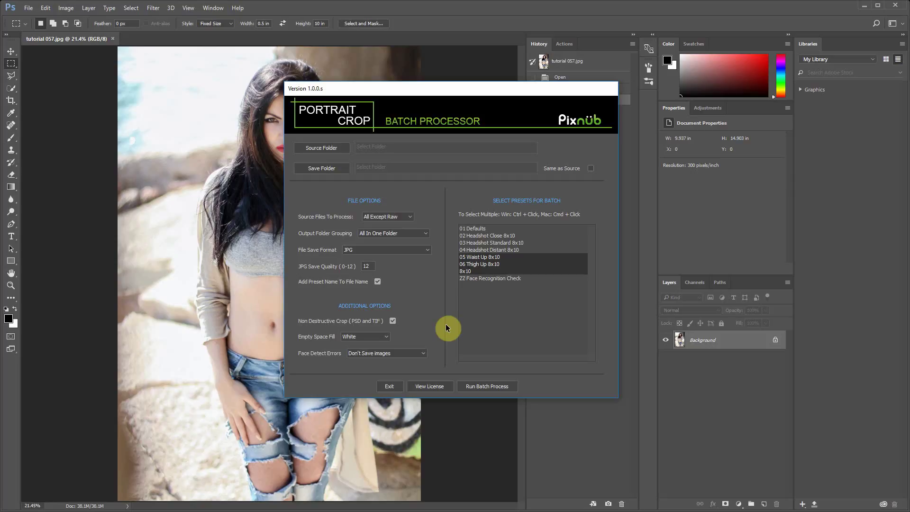
{"action": "left_click", "coordinate": [389, 386]}
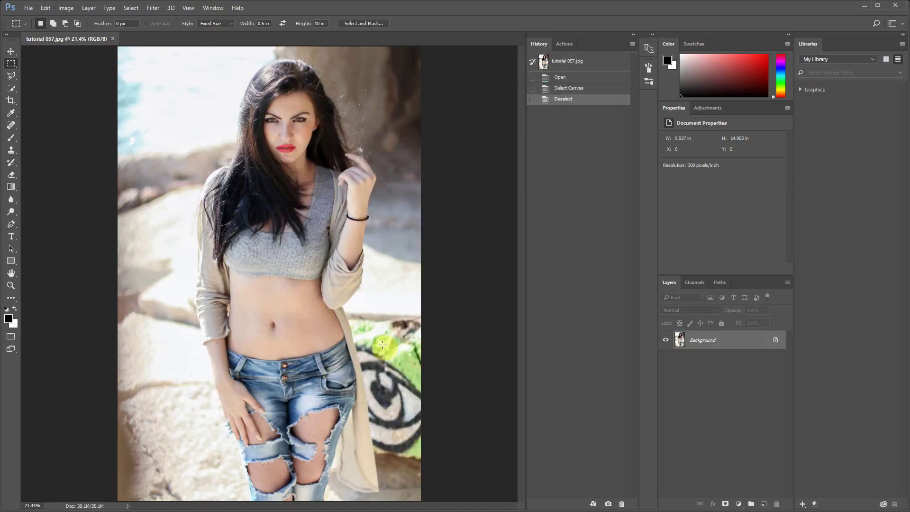